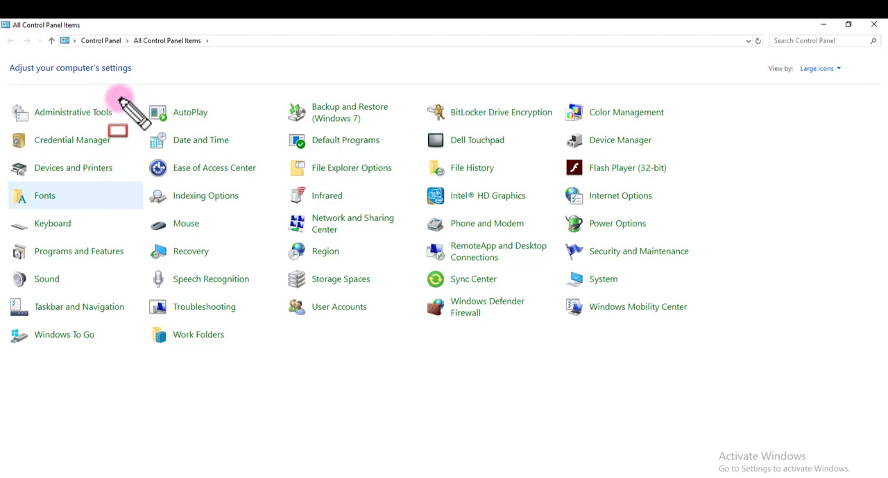
- Open the Administrative Tools folder from the Control Panel items
mouse_move(120, 97)
left_mouse_down()
mouse_move(49, 127)
mouse_move(5, 131)
left_mouse_up()
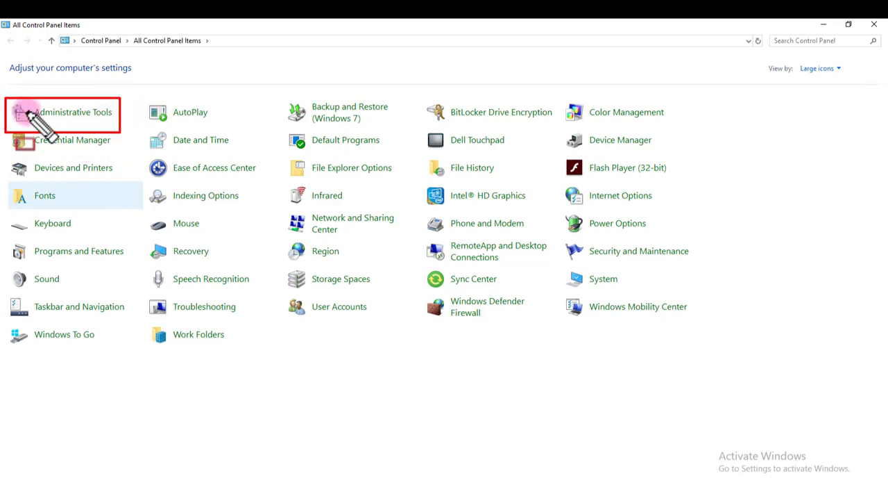
key("Escape")
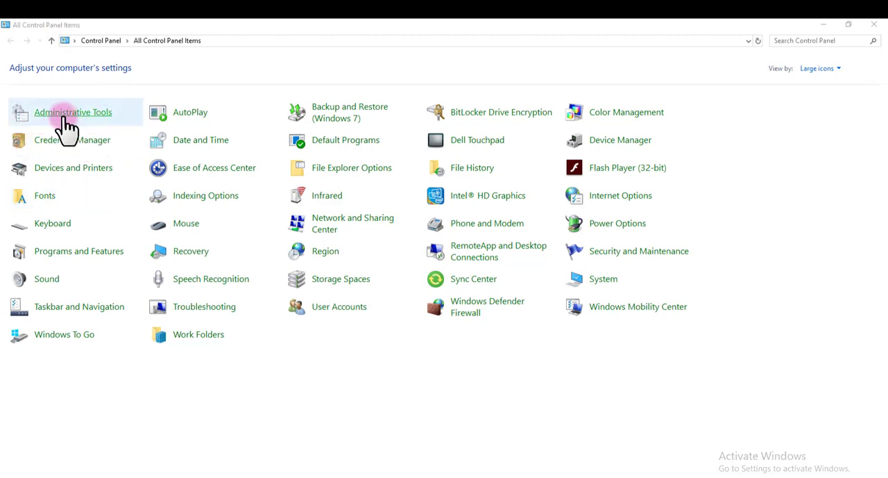
left_click(67, 125)
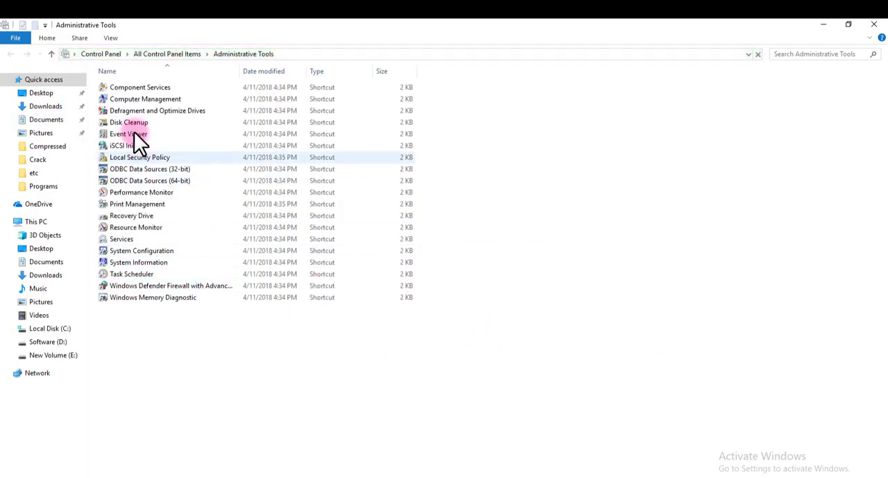
- Open the Services console from Administrative Tools and maximize its window
left_click(117, 239)
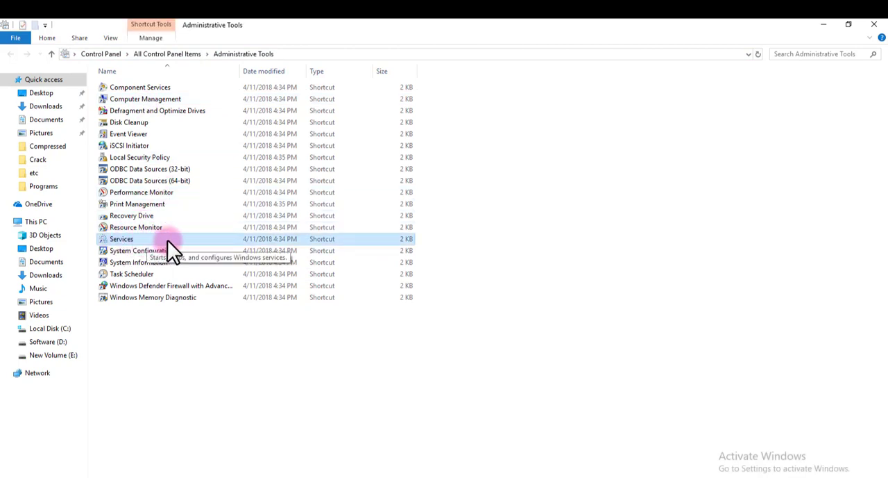
mouse_move(95, 234)
left_mouse_down()
mouse_move(135, 247)
mouse_move(252, 251)
mouse_move(424, 244)
left_mouse_up()
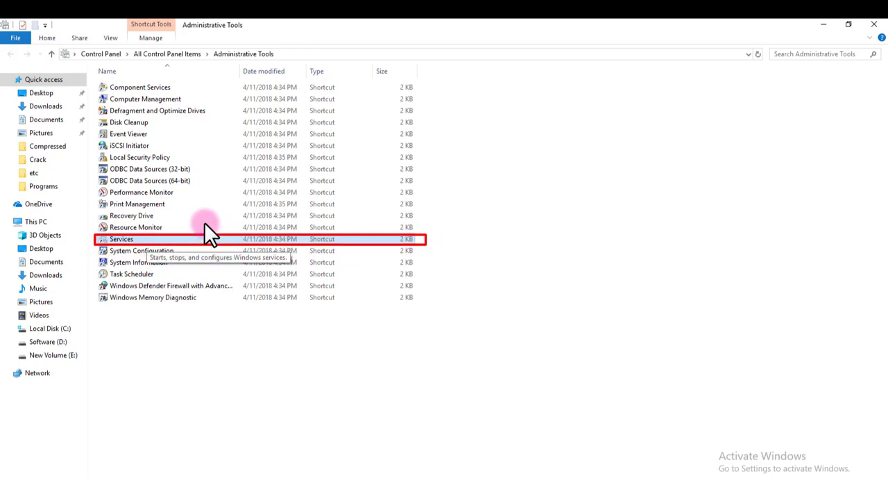
key("Escape")
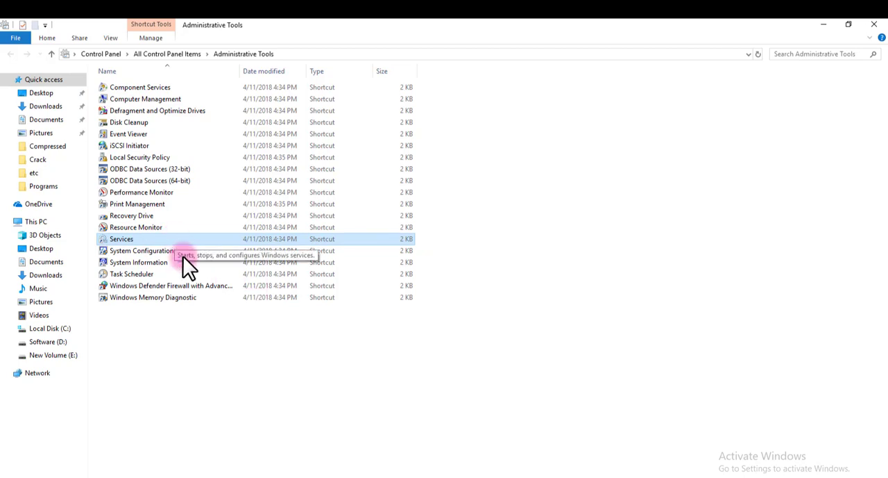
mouse_move(297, 442)
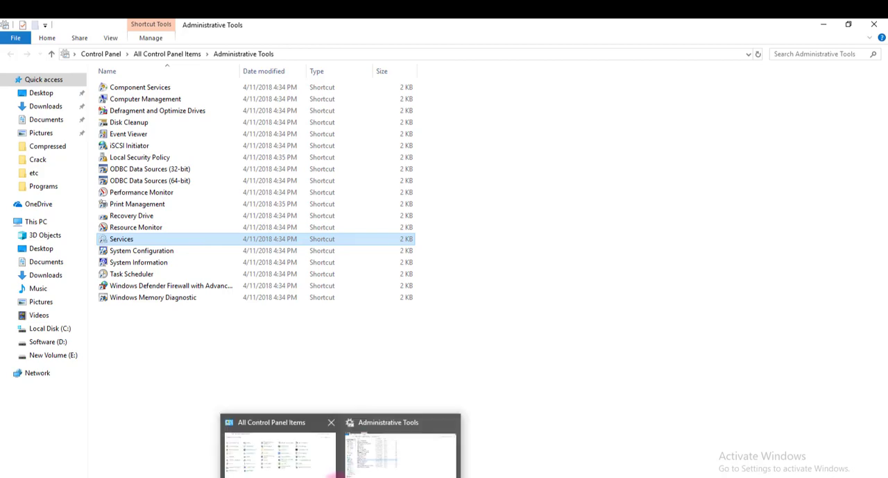
left_click(327, 471)
left_click(408, 460)
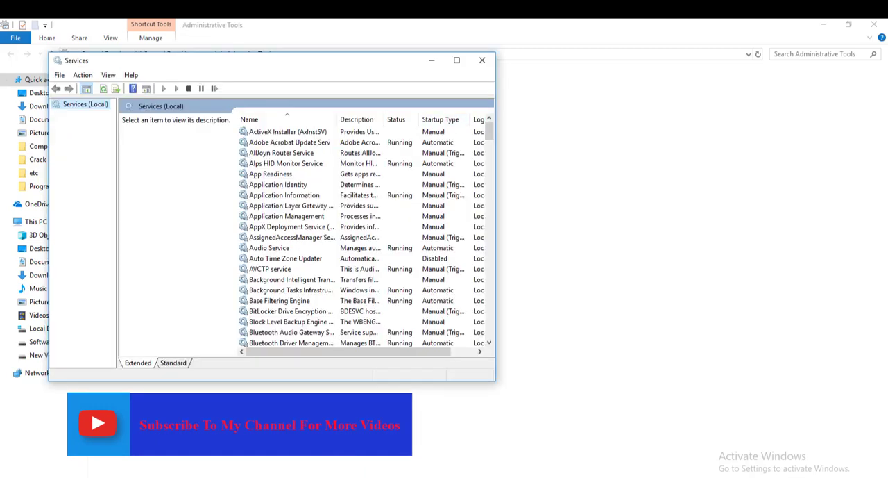
left_click(457, 60)
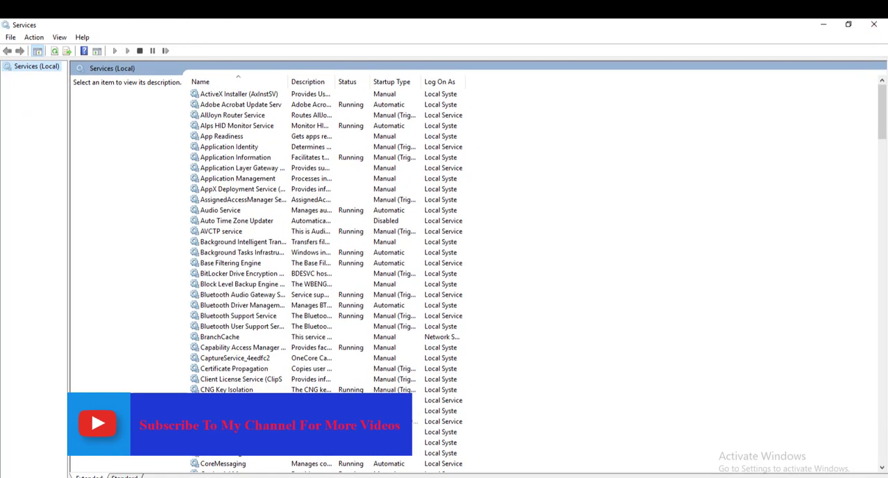
- Locate the Distributed Transaction Coordinator service in the services list and open its properties
scroll(326, 270, "down", 4)
scroll(326, 270, "up", 3)
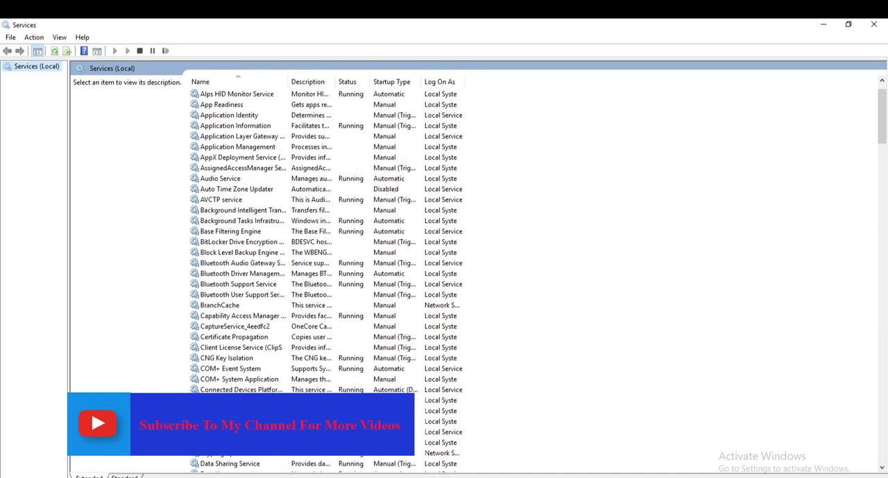
scroll(326, 271, "down", 3)
scroll(326, 271, "down", 2)
scroll(326, 271, "down", 1)
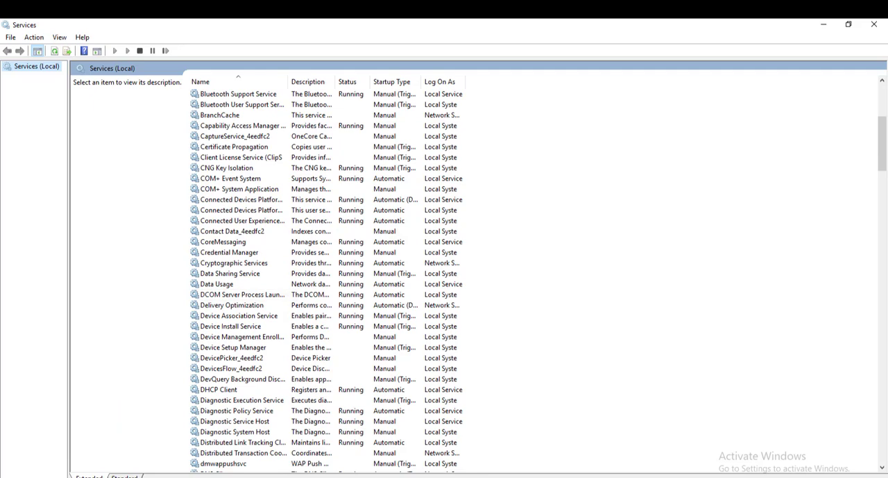
scroll(326, 278, "down", 1)
scroll(327, 277, "down", 2)
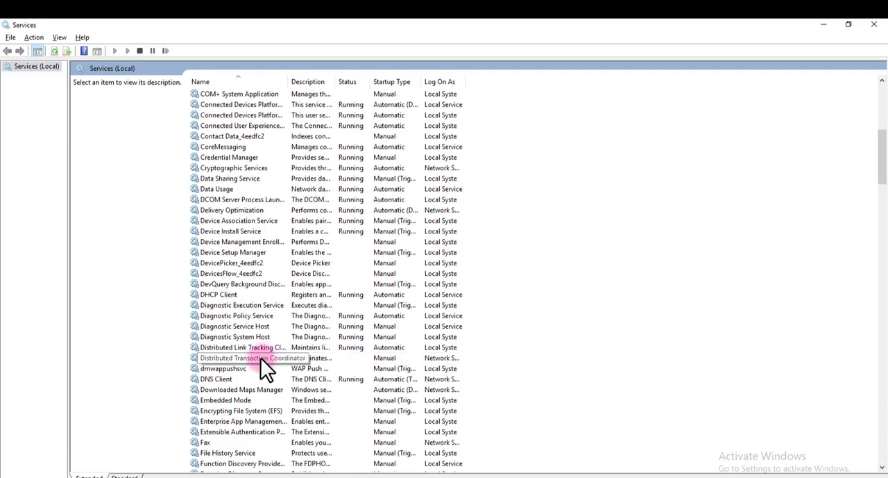
mouse_move(231, 352)
left_mouse_down()
mouse_move(382, 356)
mouse_move(146, 350)
left_mouse_up()
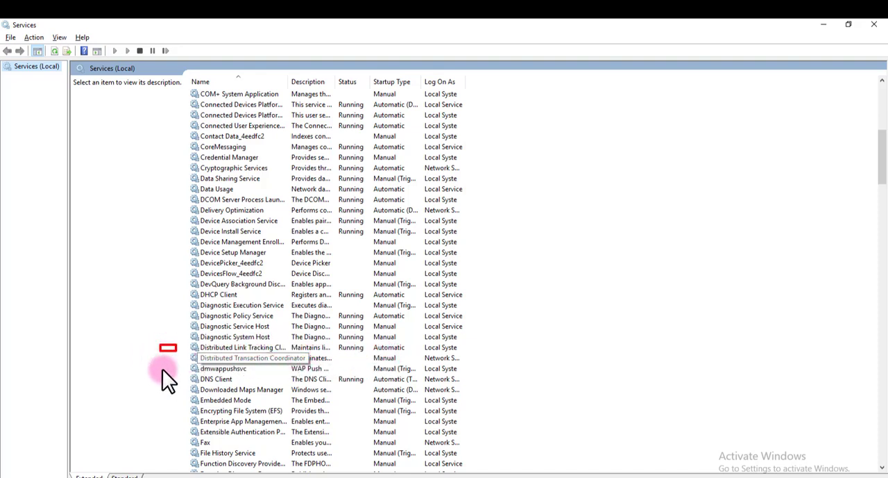
key("Escape")
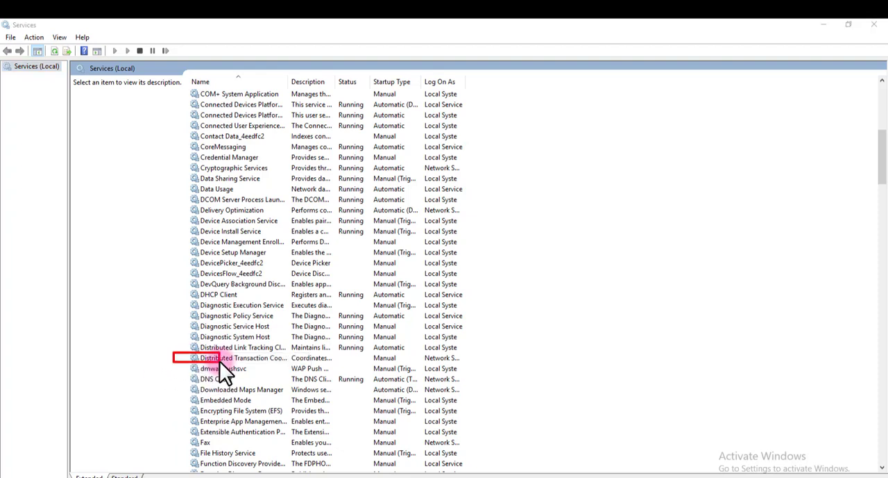
left_click_drag(219, 360, 466, 364)
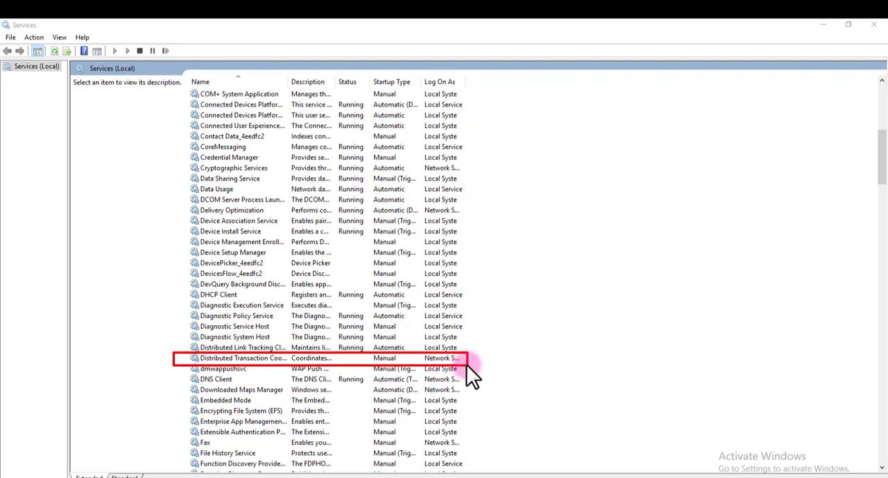
key("Escape")
double_click(215, 358)
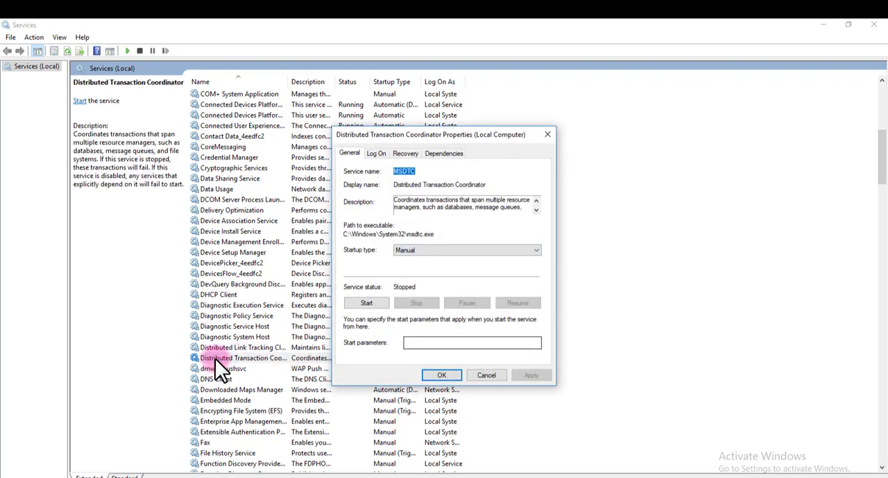
- Set the Distributed Transaction Coordinator's startup type to Automatic, start the service and apply the change
left_click(467, 250)
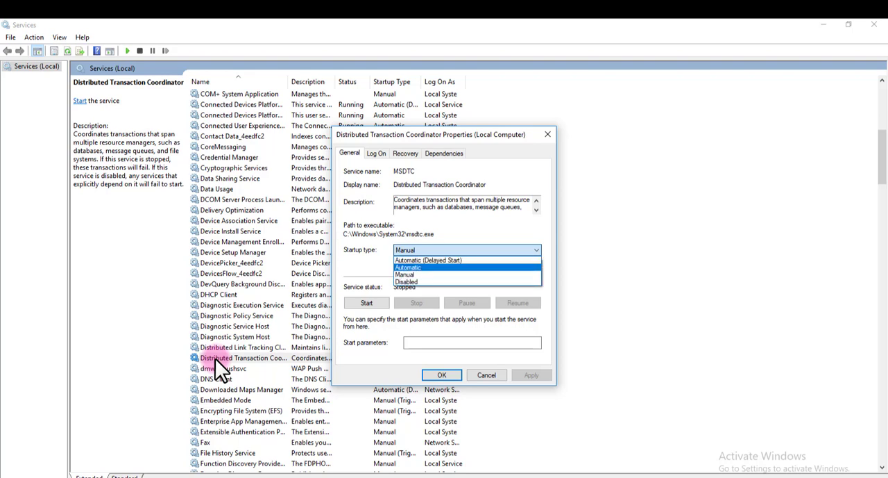
left_click(431, 267)
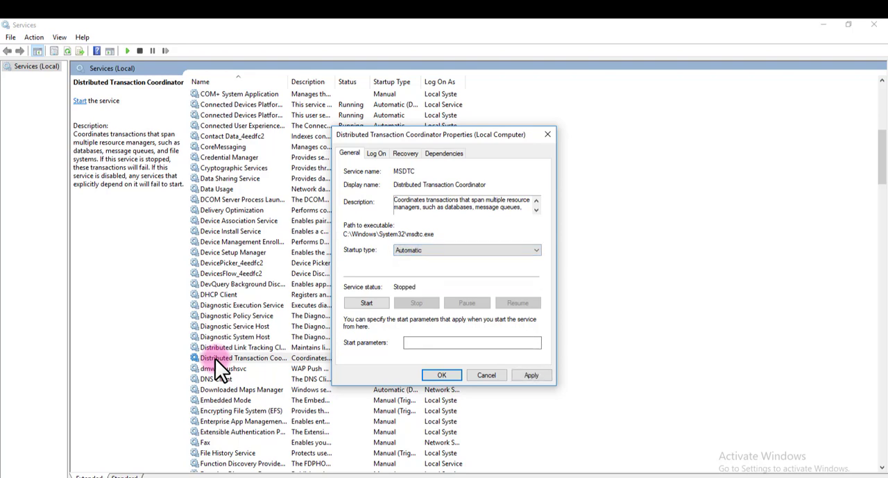
left_click(367, 303)
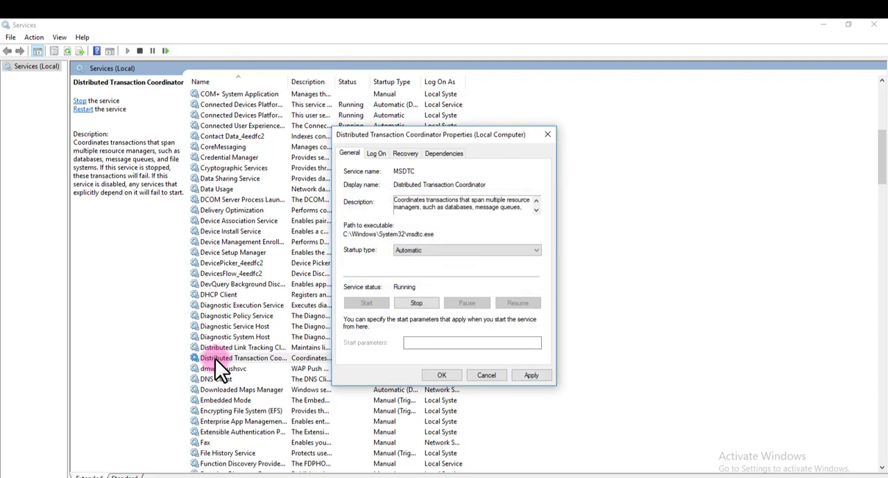
left_click(531, 375)
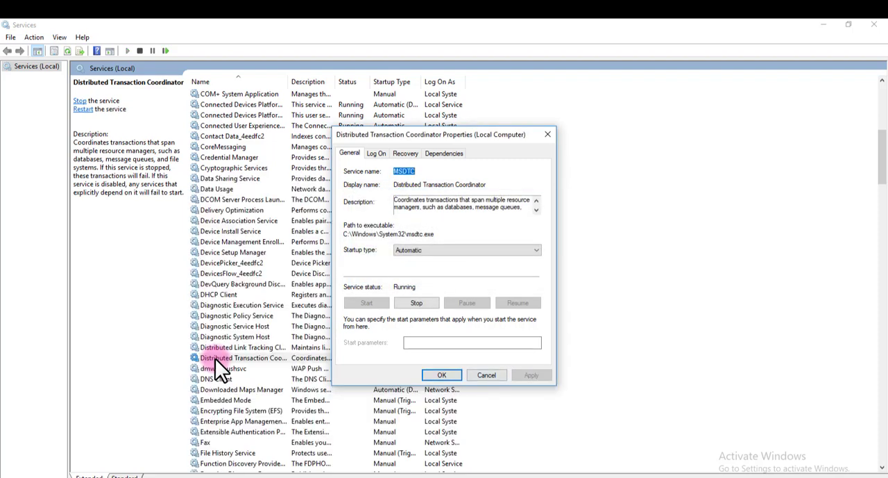
key("Return")
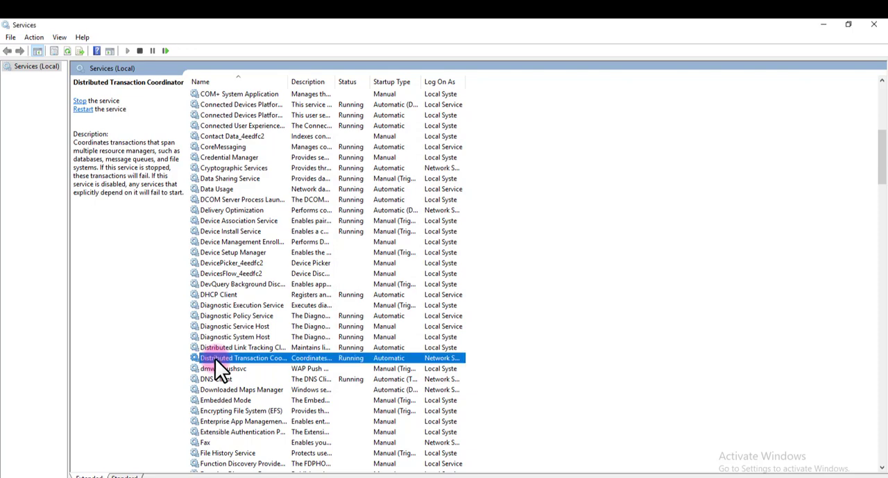
- Minimize the Services console and open Component Services from Administrative Tools
left_click(825, 25)
left_click(169, 89)
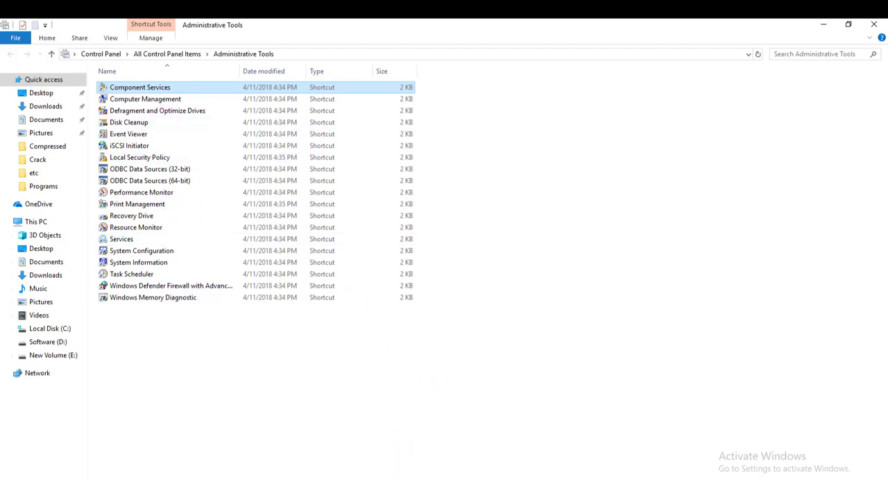
key("Return")
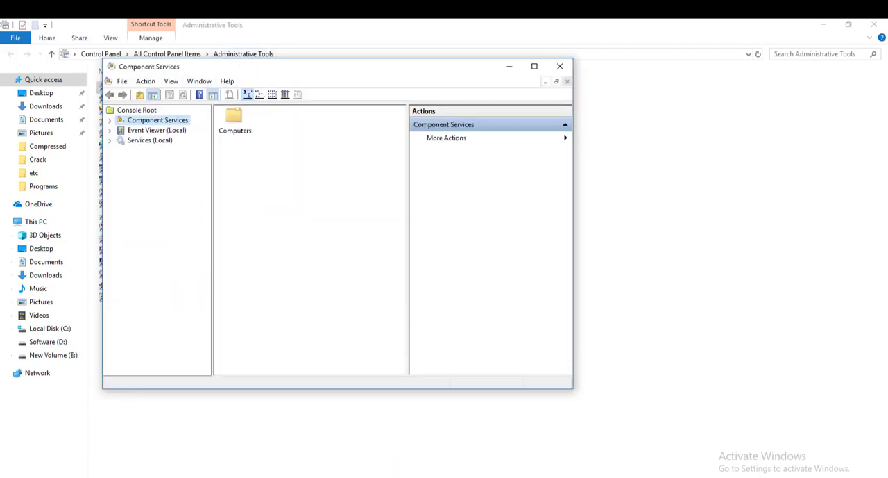
left_click_drag(444, 103, 452, 93)
- Browse to Computers > My Computer > Distributed Transaction Coordinator, allowing Microsoft Management Console access through the firewall
double_click(387, 146)
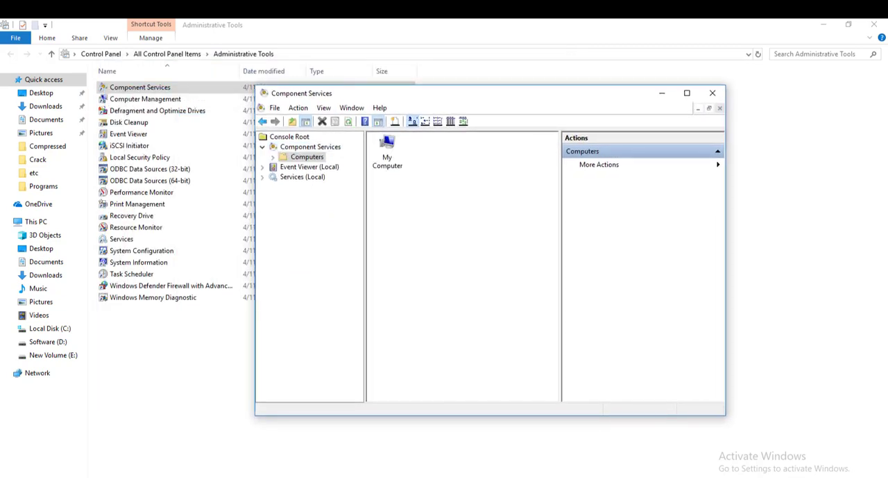
left_click(387, 146)
double_click(387, 146)
double_click(424, 182)
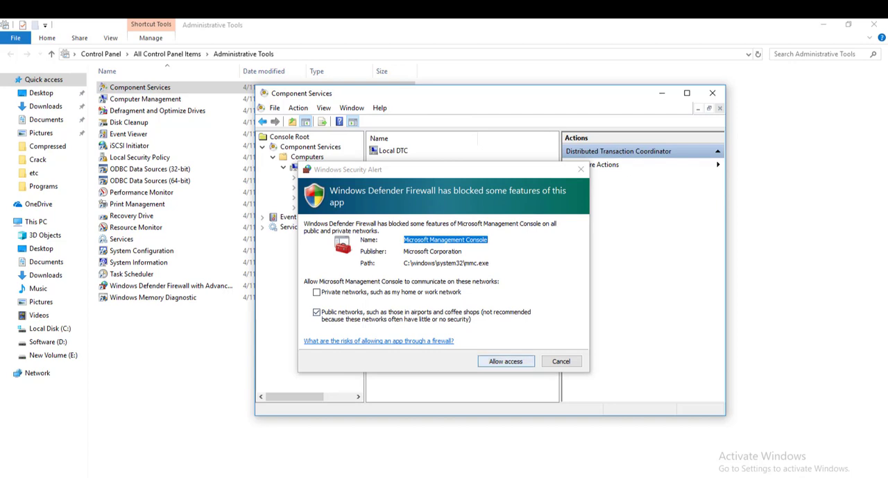
left_click(506, 361)
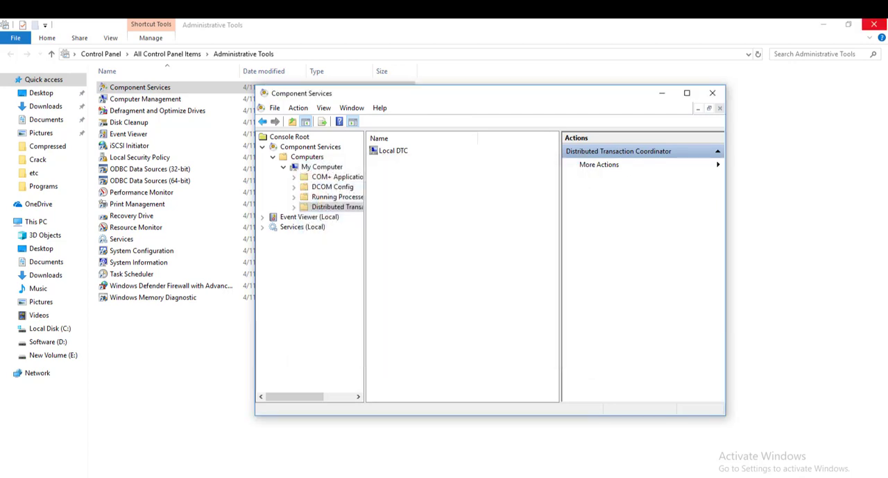
- Enable Network DTC Access, remote clients, remote administration, inbound, outbound and XA transactions in Local DTC's security properties
left_click(393, 150)
right_click(394, 153)
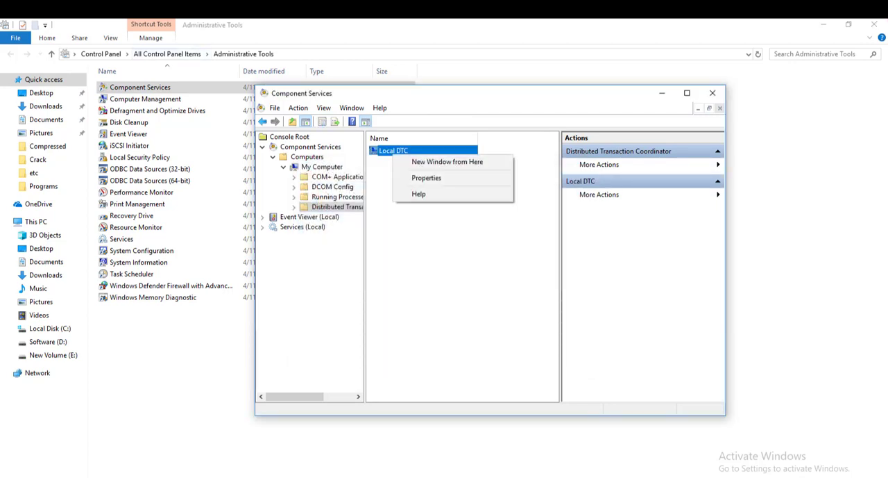
left_click(426, 178)
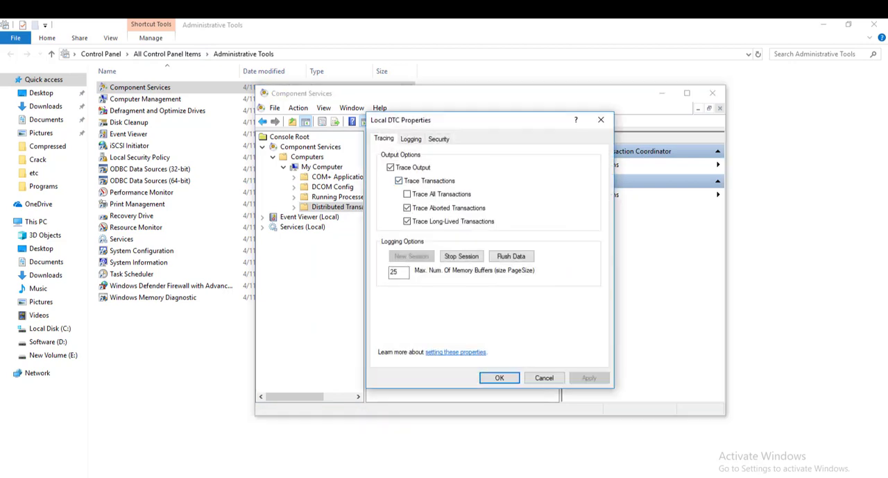
left_click(411, 139)
left_click(439, 139)
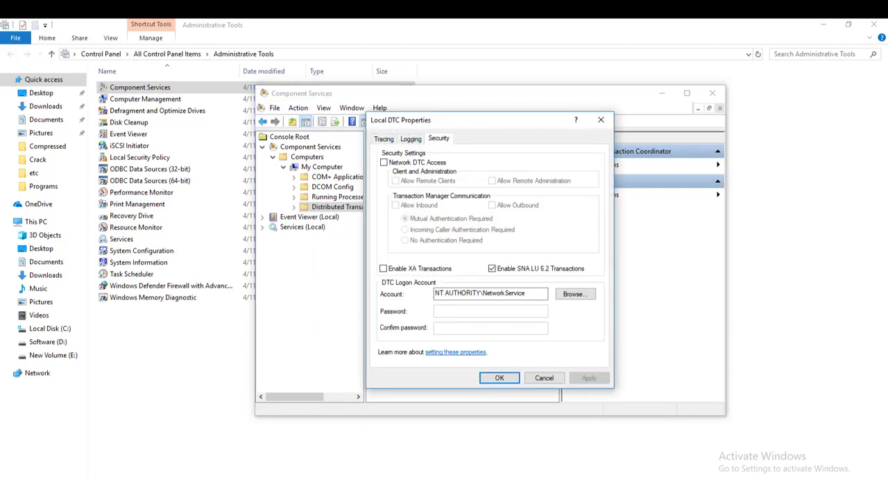
left_click(384, 162)
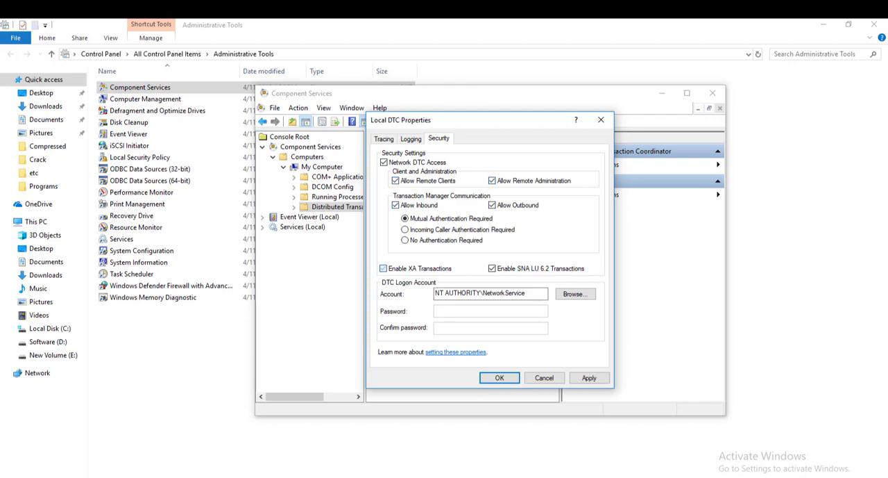
left_click(500, 378)
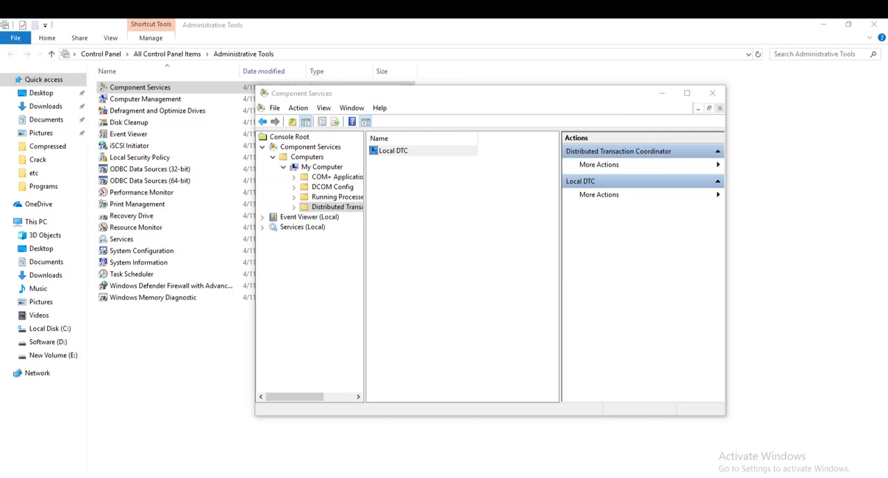
- Reopen Local DTC's security properties and apply the network access, remote, inbound/outbound and XA transaction options
left_click(393, 151)
right_click(393, 151)
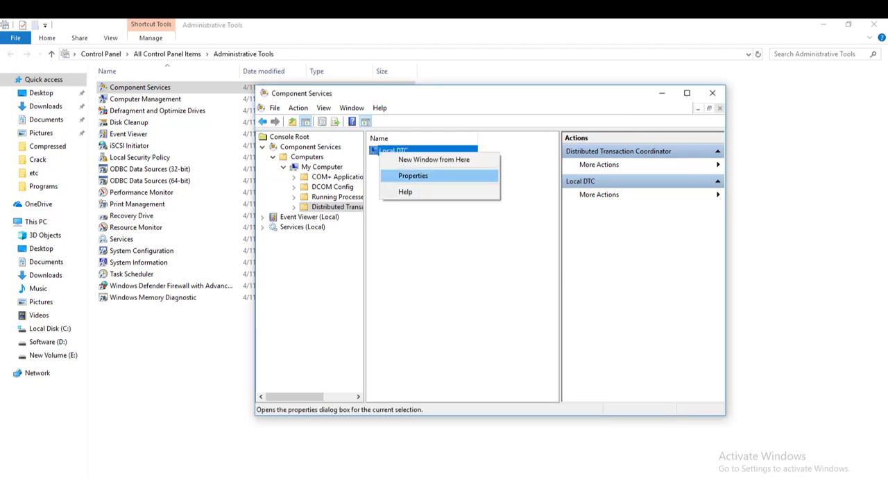
left_click(420, 176)
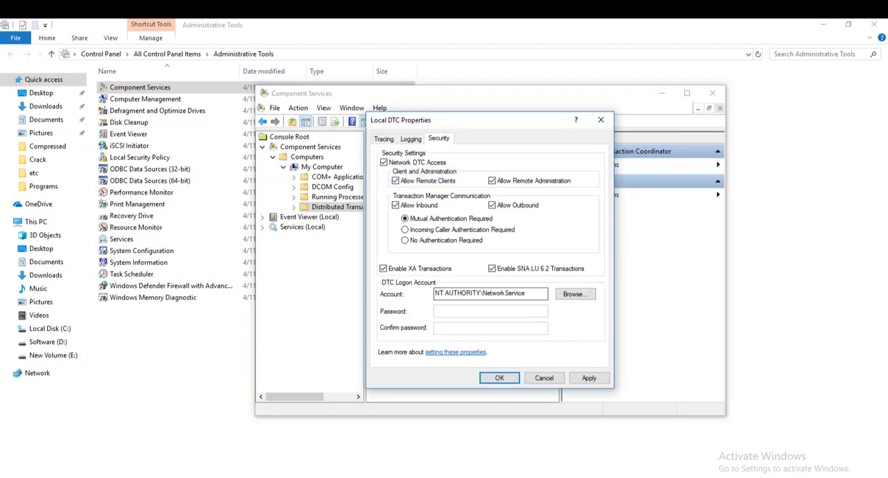
left_click(589, 377)
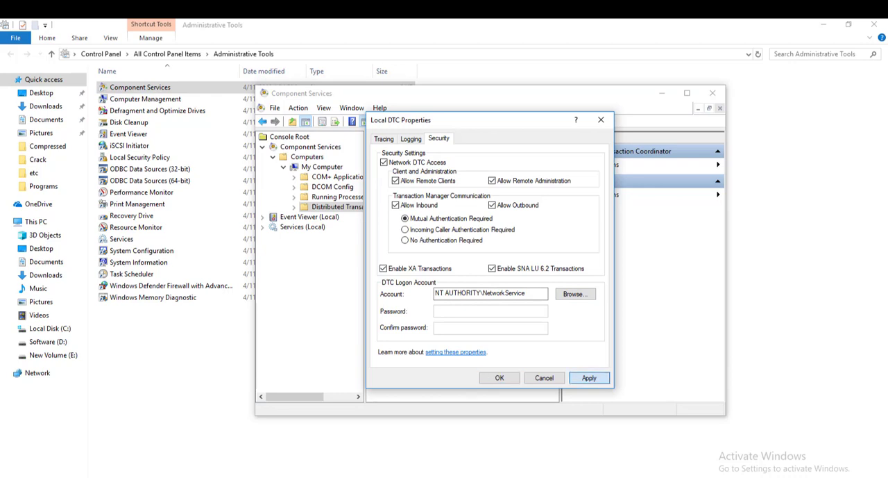
key("Return")
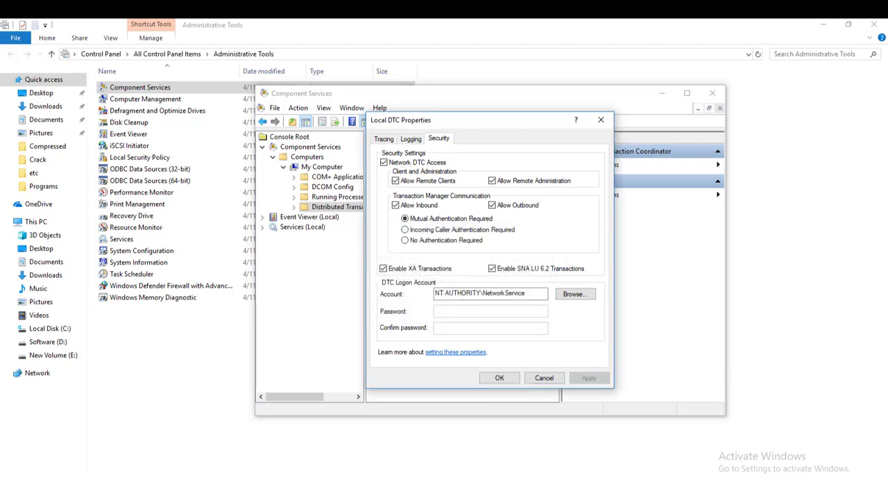
- Confirm Local DTC's security properties and close Component Services
key("Return")
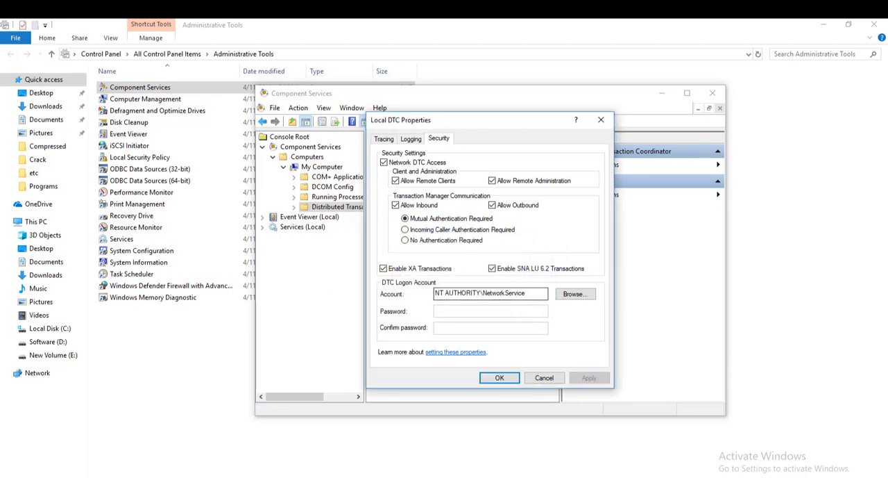
key("Return")
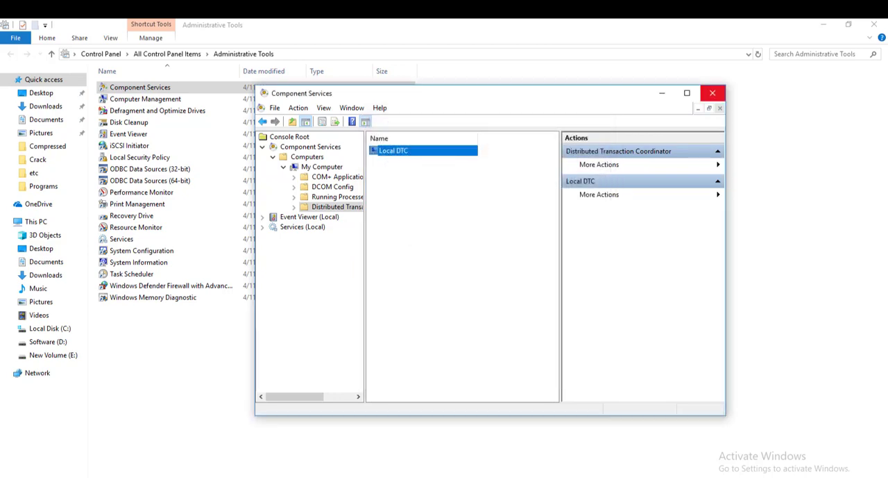
left_click(713, 92)
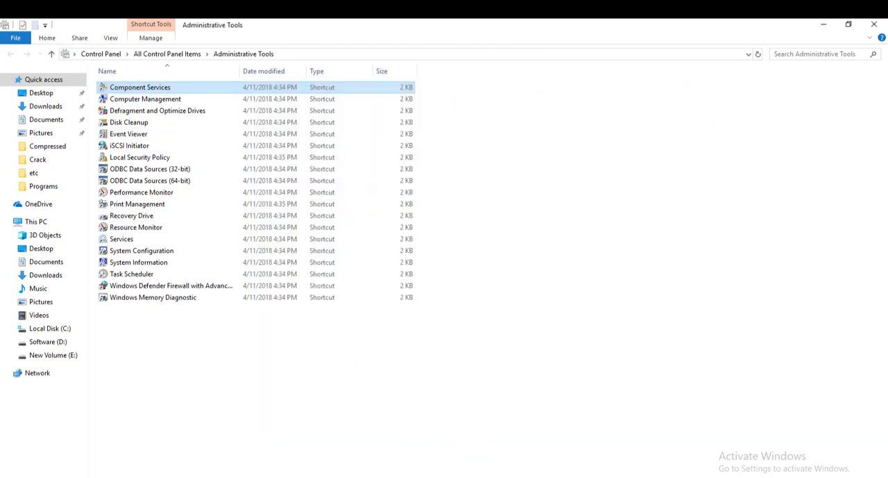
- Switch to the Services console and restart the Distributed Transaction Coordinator service
left_click(417, 477)
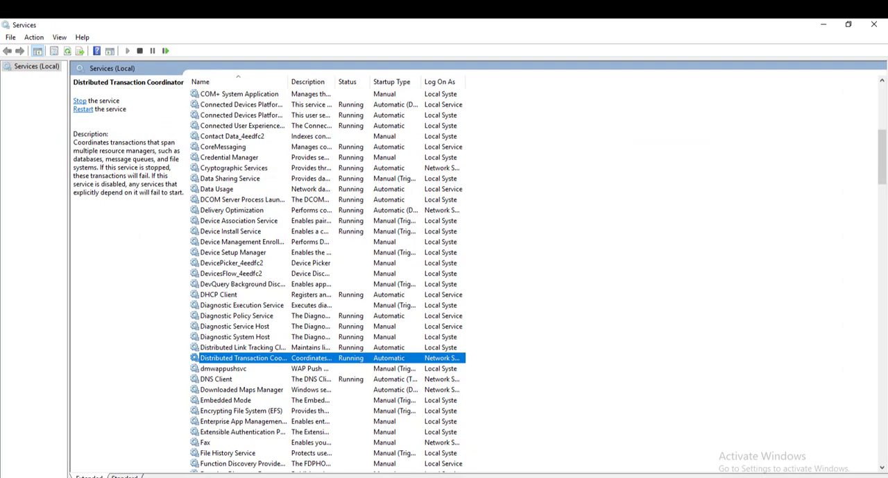
right_click(244, 358)
left_click(278, 416)
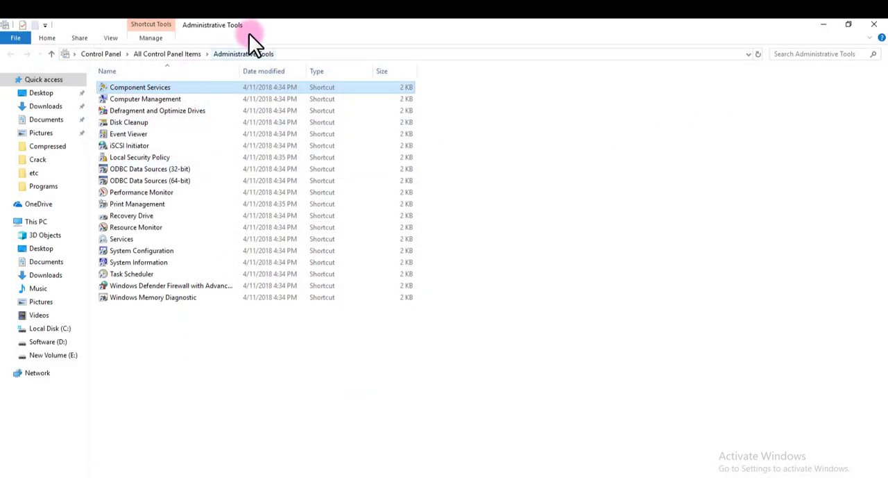
- Turn off Windows Defender Firewall for both private and public networks from All Control Panel Items
left_click(171, 51)
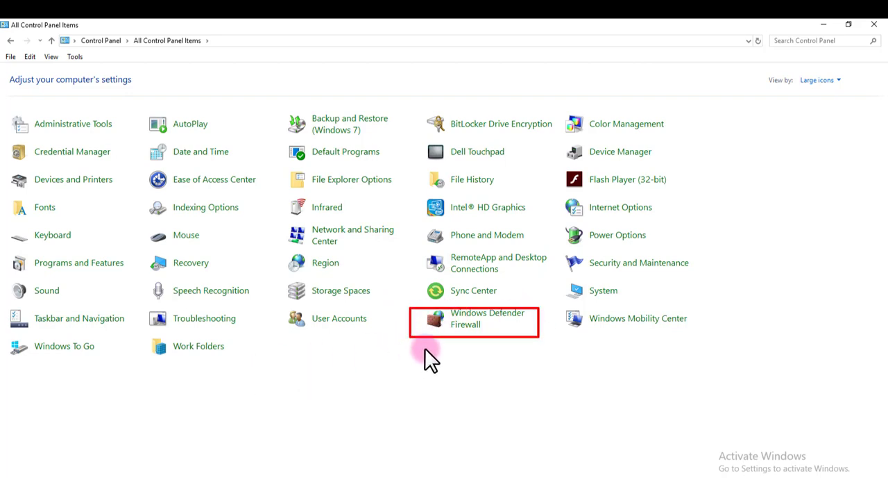
left_click(462, 321)
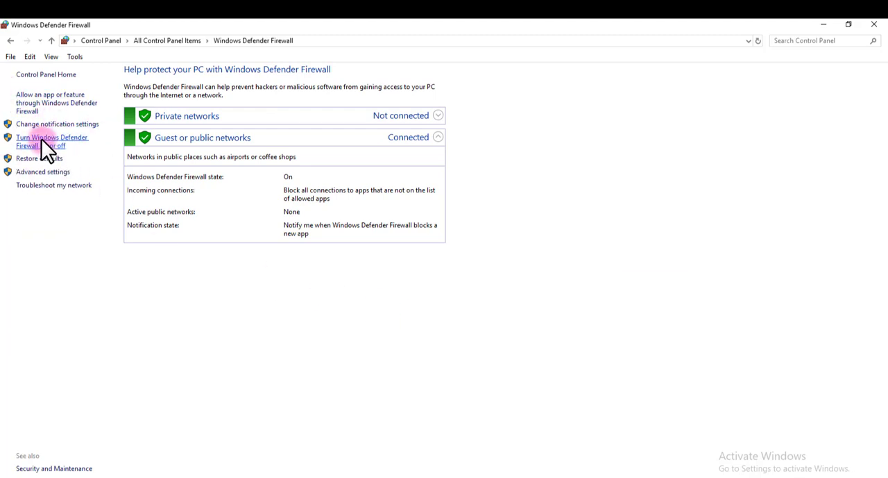
left_click(41, 139)
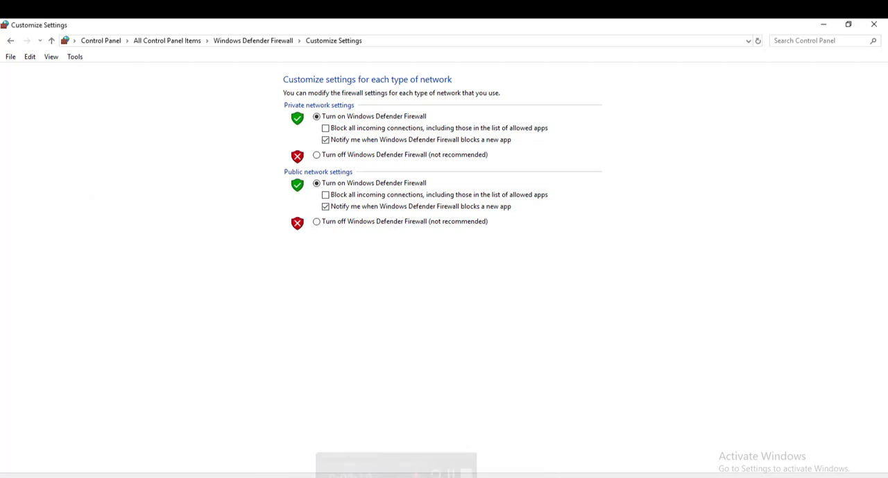
left_click(323, 221)
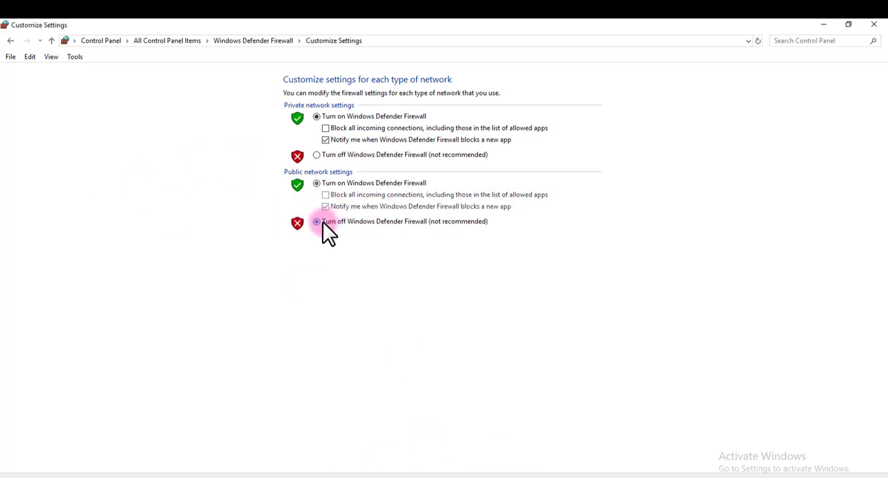
left_click(326, 157)
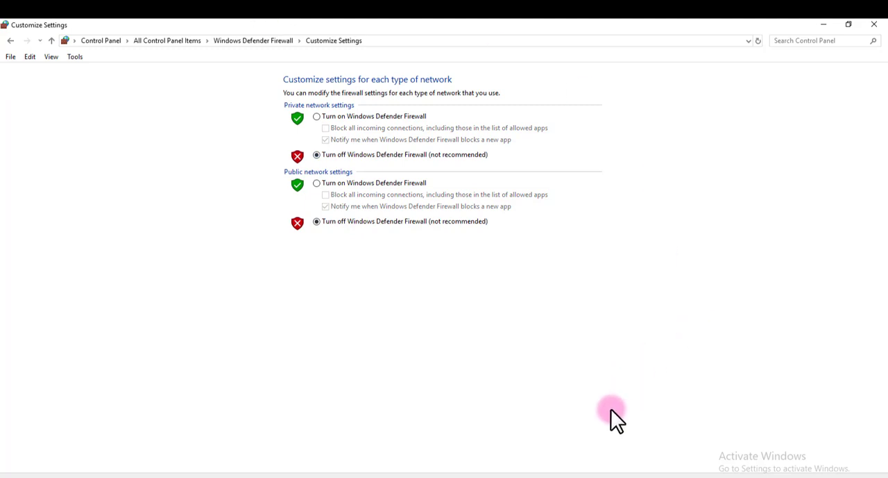
left_click(556, 470)
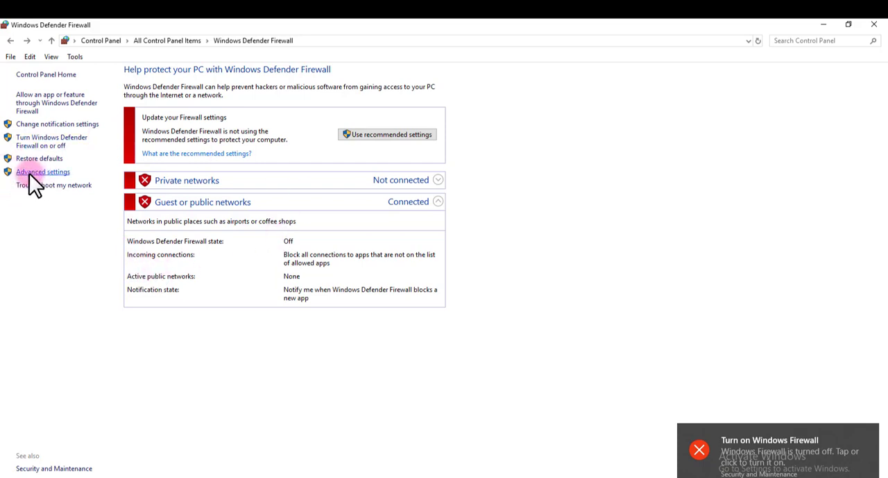
- In the firewall's advanced settings, start a new inbound port rule for TCP with specific local port 135
left_click(29, 173)
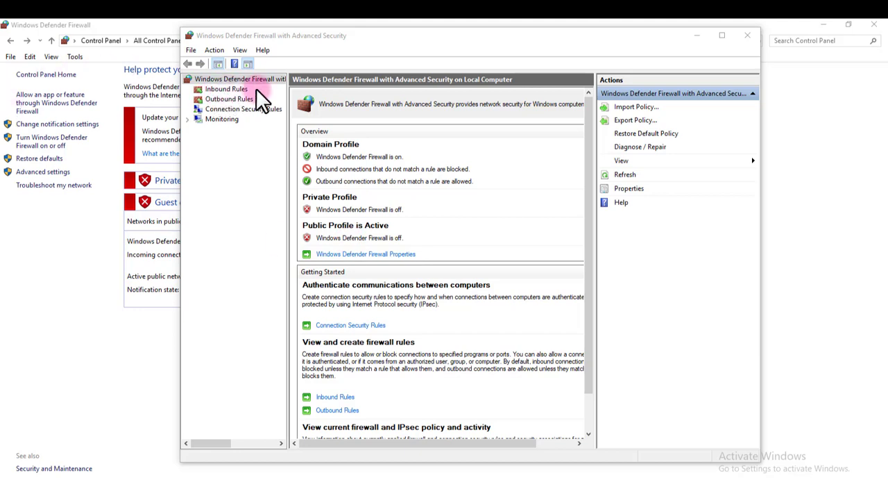
left_click(233, 89)
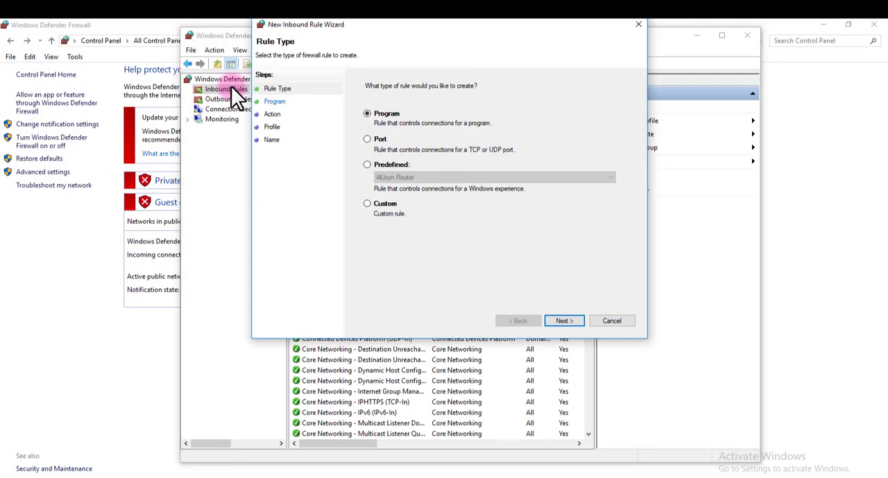
left_click(374, 142)
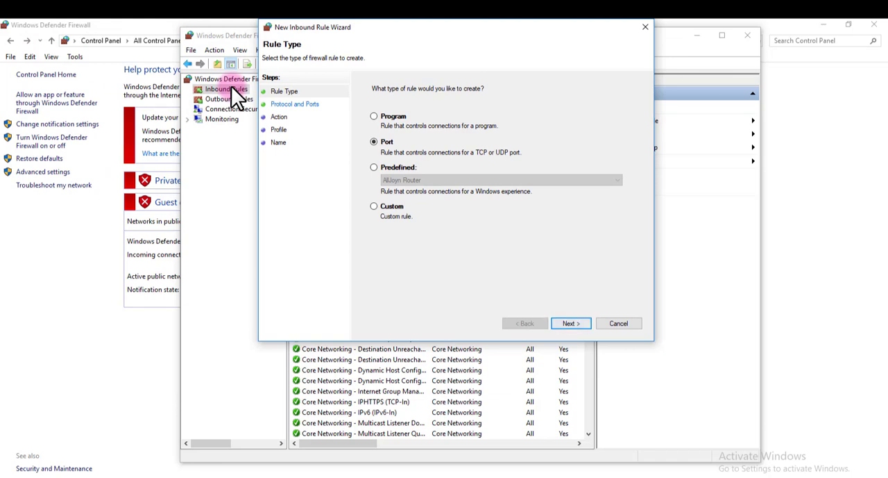
left_click(571, 322)
type("1")
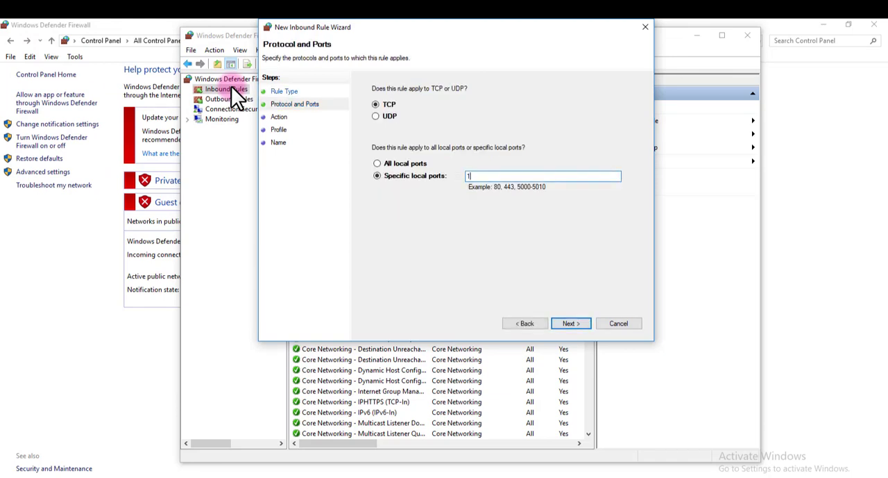
type("35")
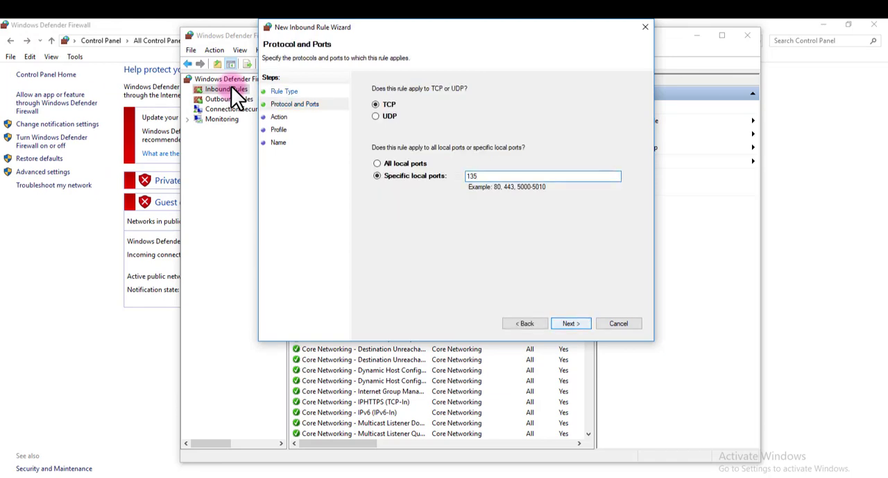
left_click(570, 323)
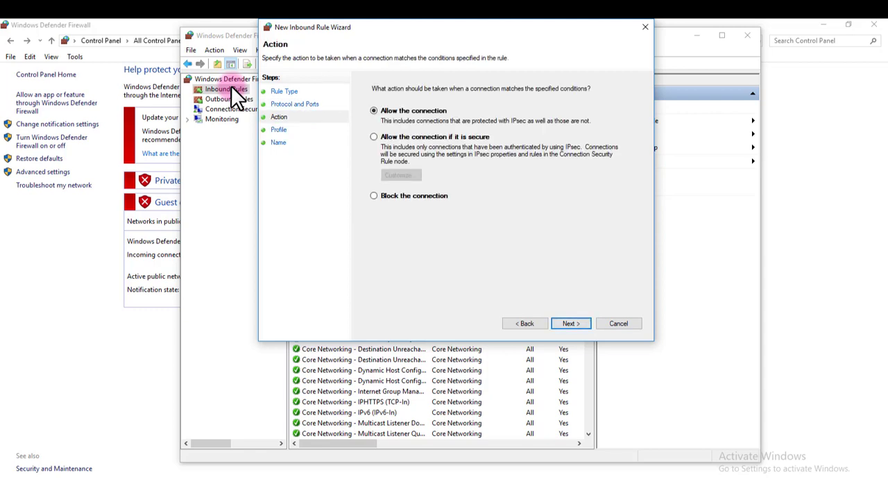
- Allow the connection for the Domain, Private and Public profiles and finish the inbound rule with the name RPC
left_click(570, 323)
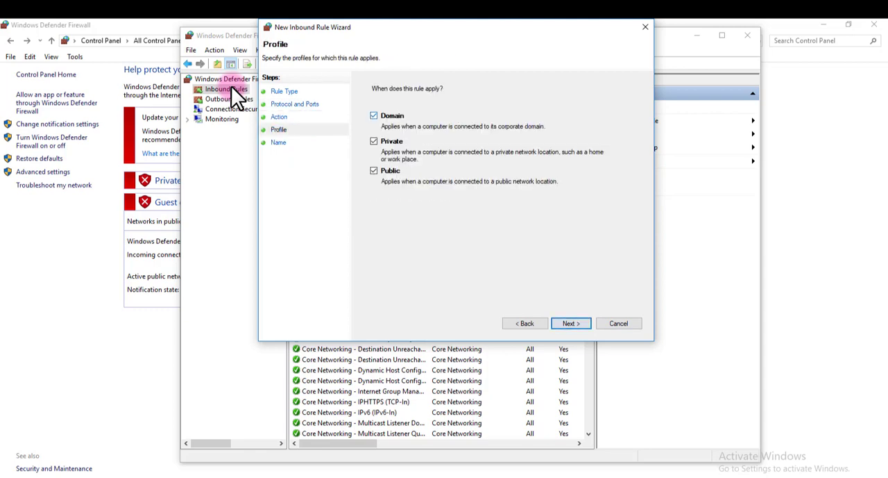
left_click(571, 322)
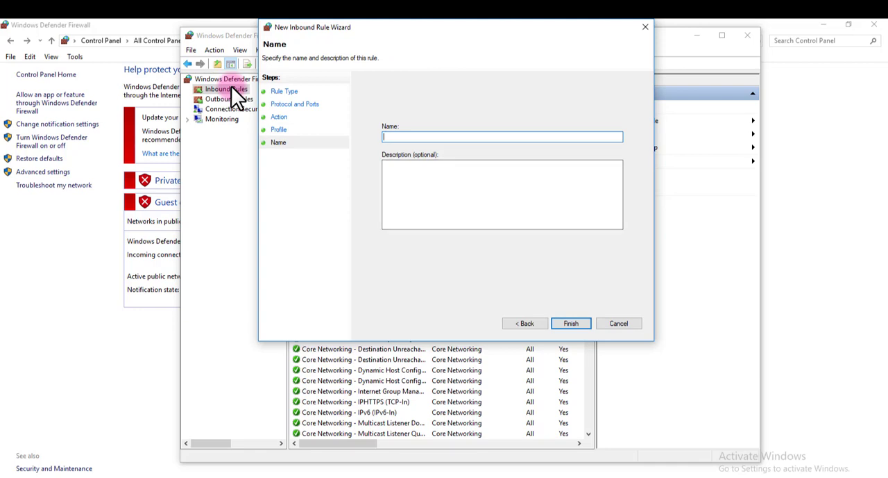
type("RPC")
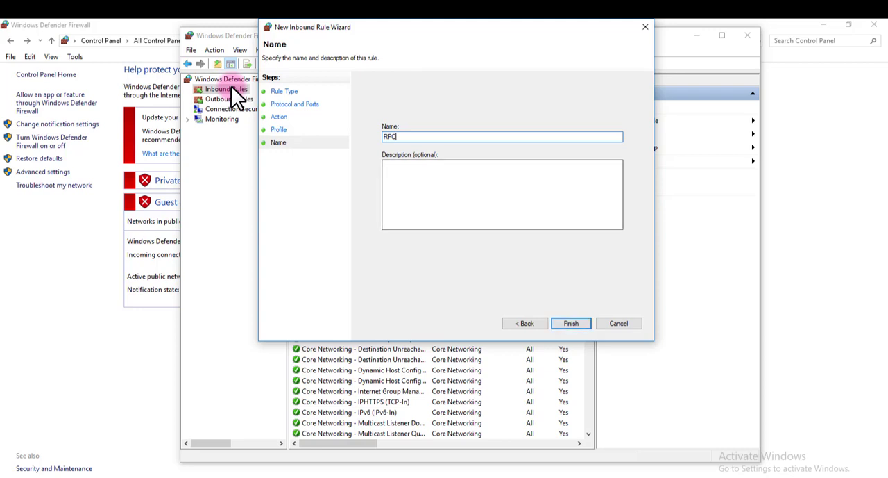
key("Return")
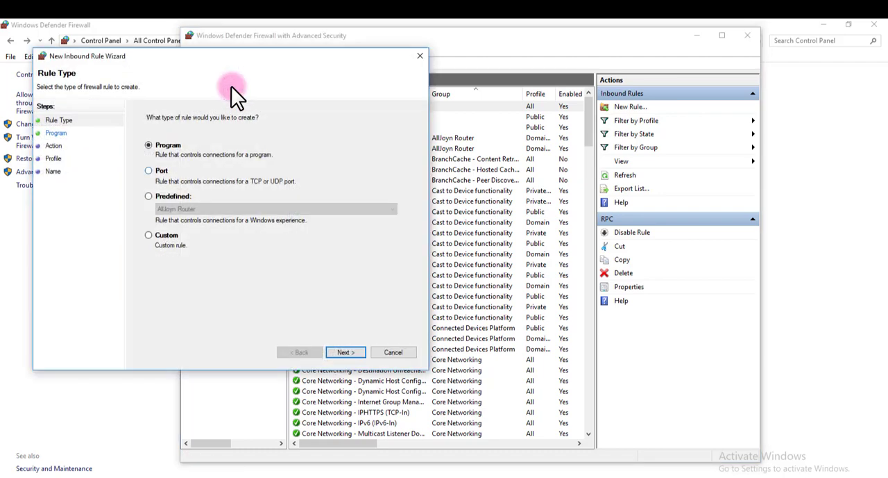
- Set up another new inbound port rule for TCP with specific local port 1433
left_click(149, 171)
left_click(345, 352)
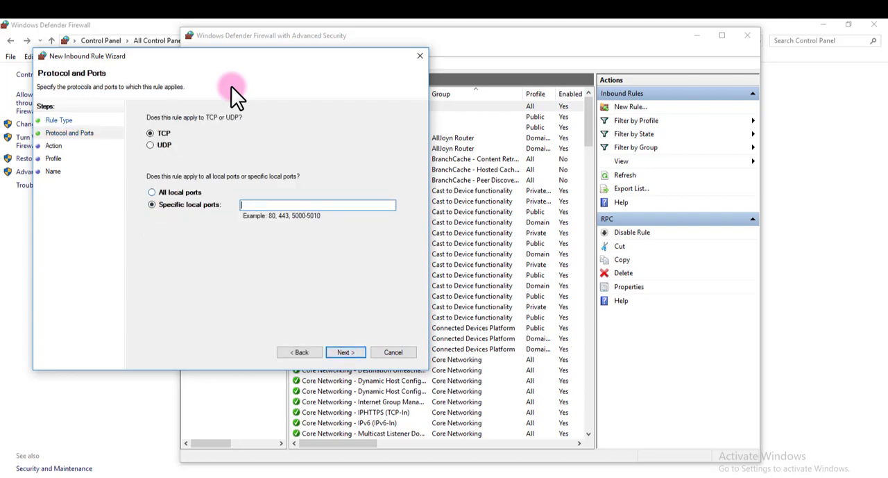
type("1433")
key("Return")
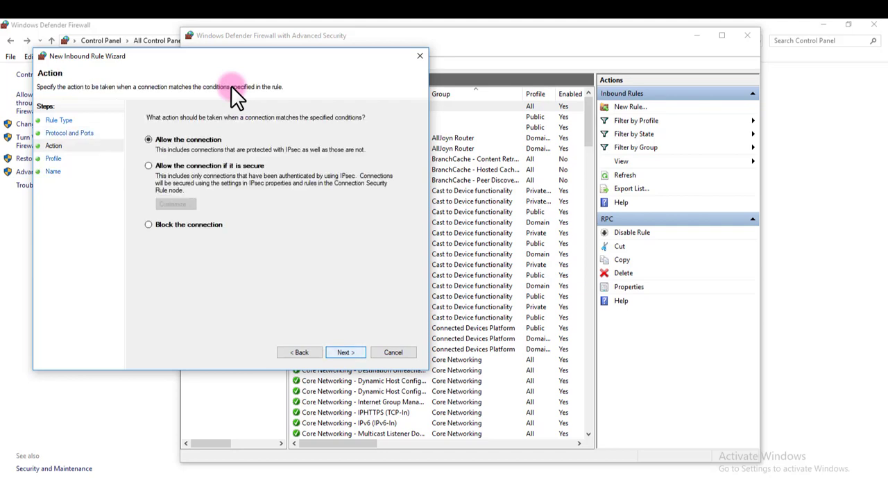
- Allow the port 1433 connection for all profiles and finish the rule with the name SQL 2014 INSTANCE
key("Return")
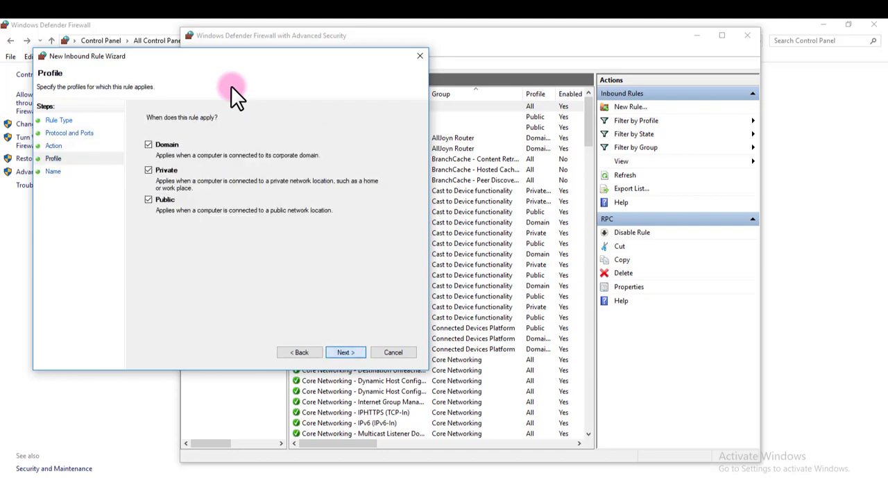
key("Return")
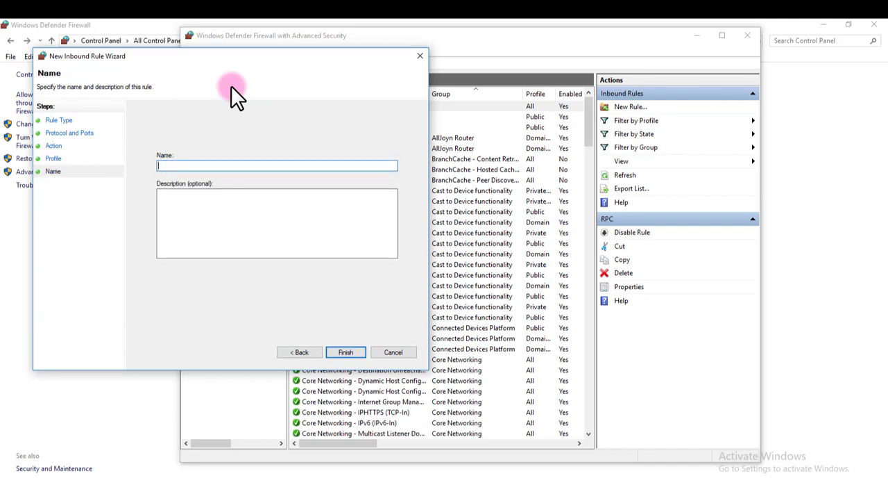
type("SQL")
type("2014")
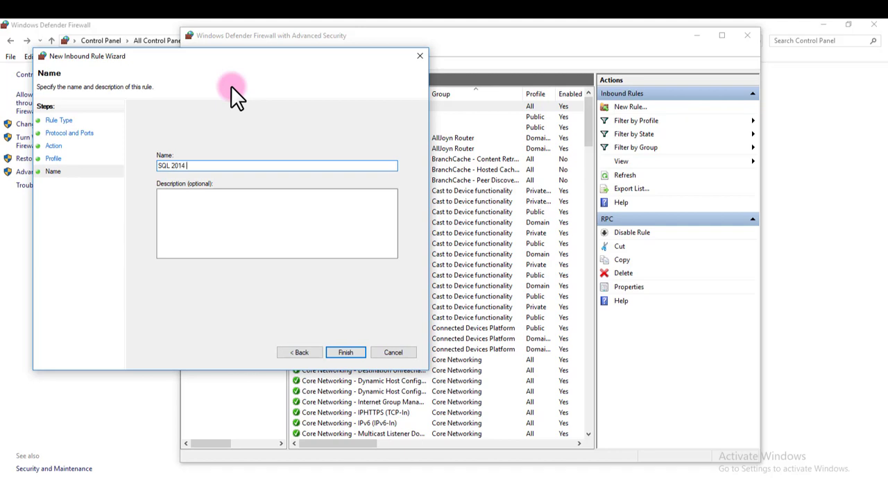
type(" INSTANCE")
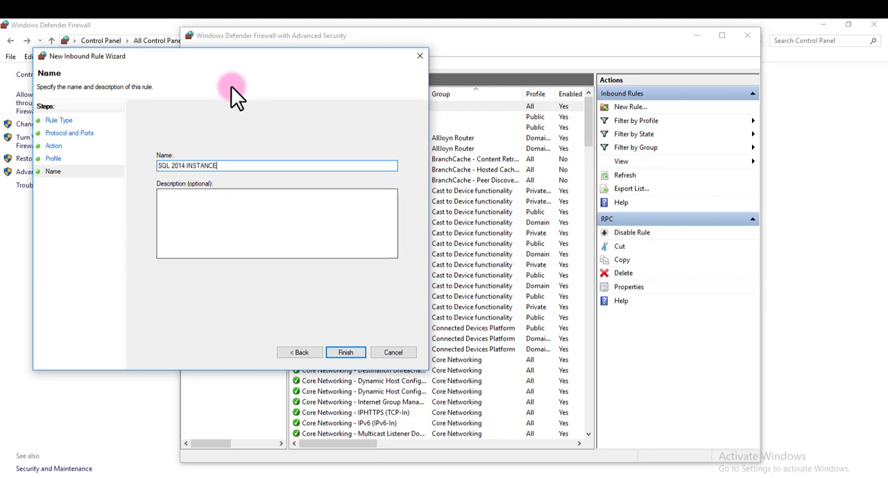
key("Return")
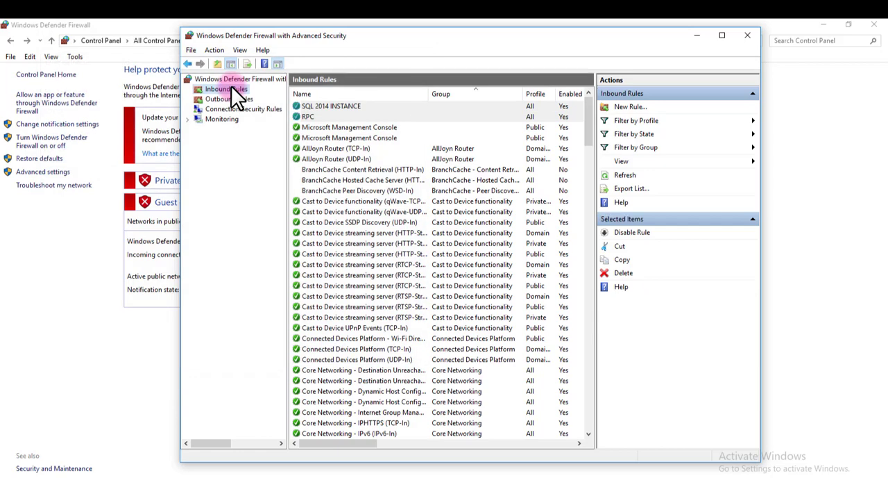
- Start a third new inbound port rule, for UDP with specific local port 1434
key("Return")
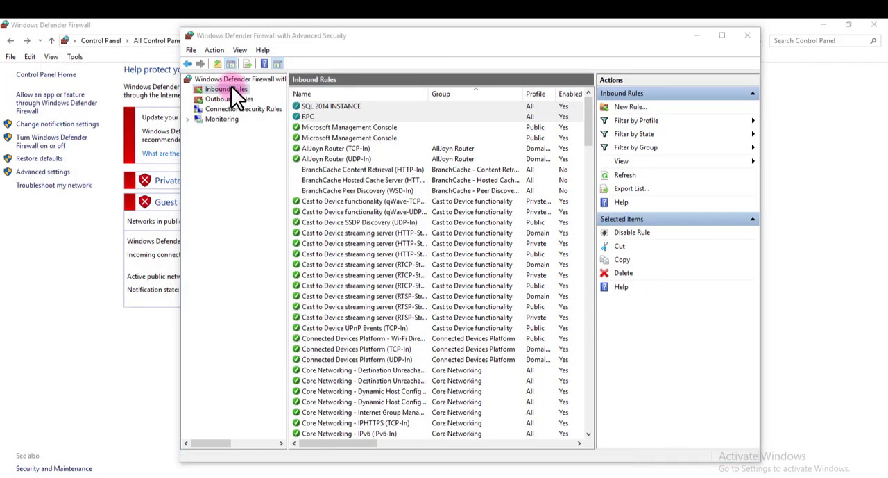
key("Down")
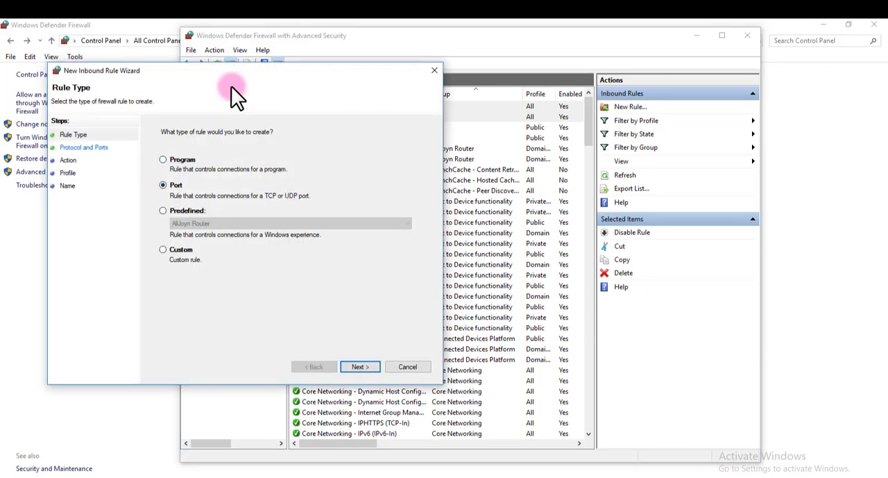
key("Return")
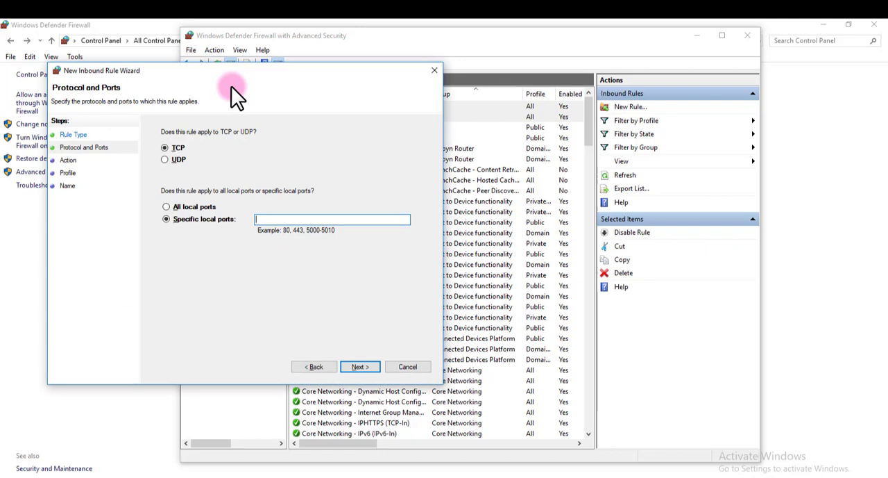
left_click(166, 159)
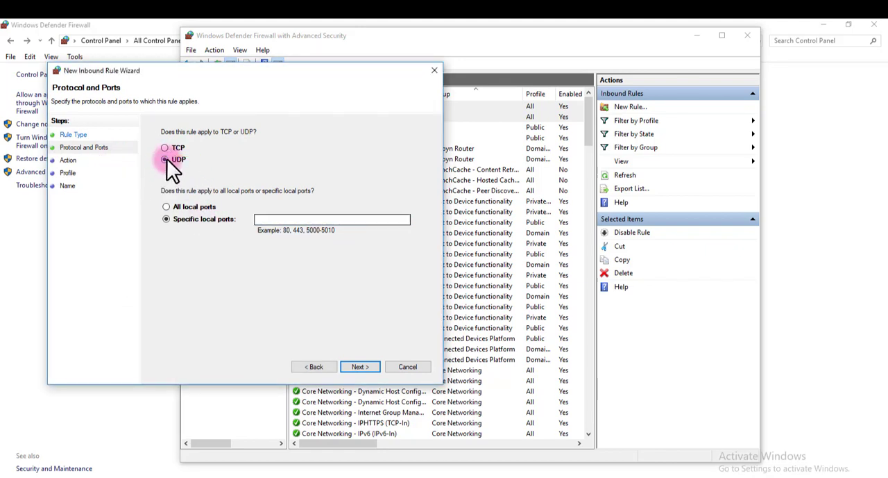
type("14")
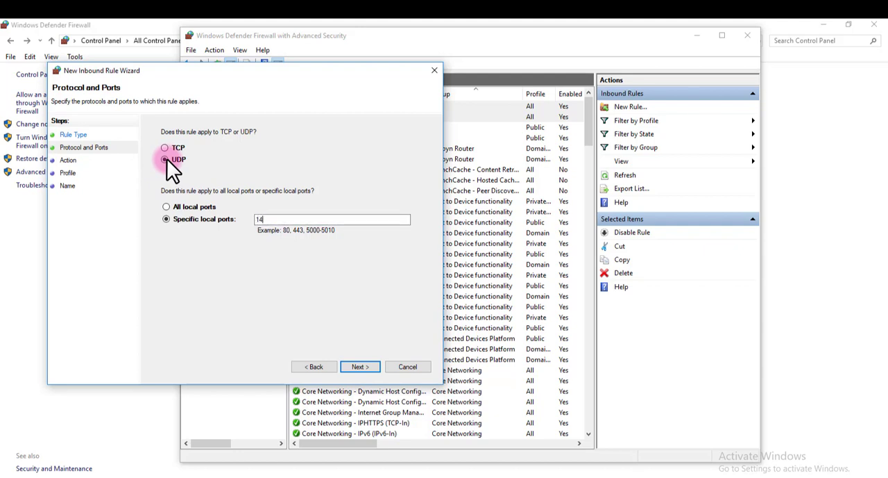
type("34")
key("Return")
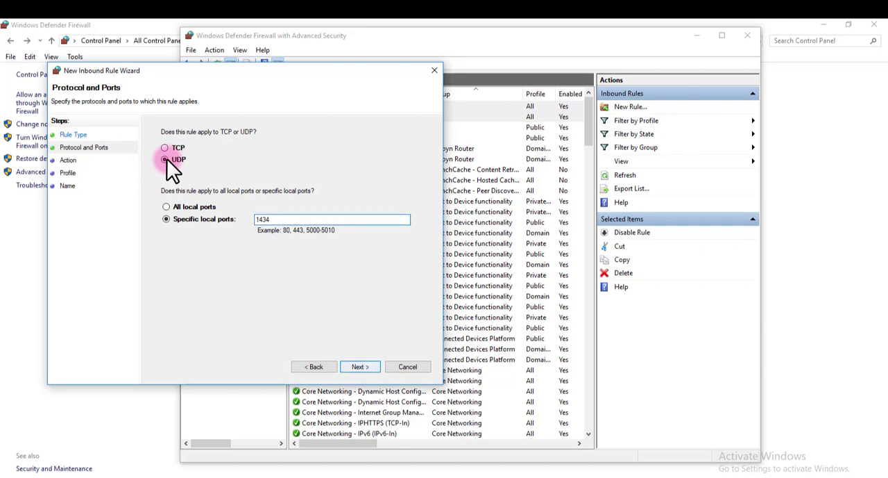
- Allow the UDP connection for the Domain, Private and Public profiles and finish the rule with the name SQL 2014 BROWSER
key("Return")
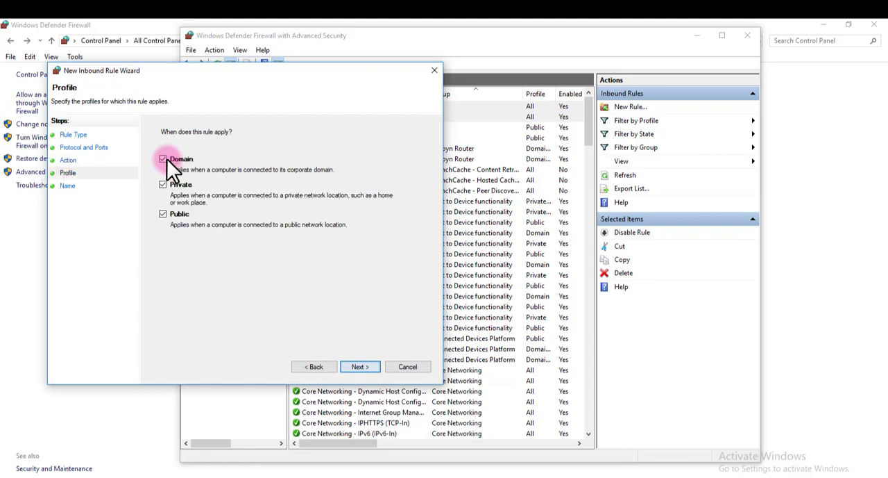
key("Return")
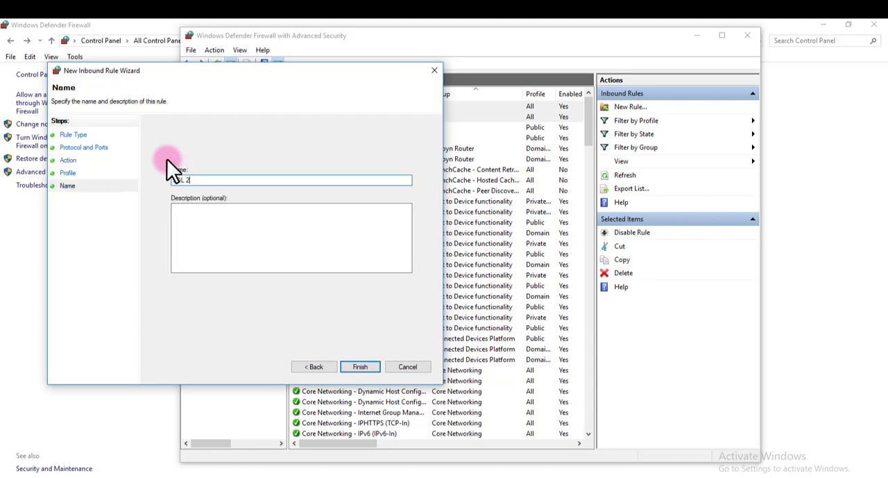
type("SQL 2014 NBROWSER")
key("BackSpace")
key("BackSpace")
key("BackSpace")
key("BackSpace")
key("BackSpace")
key("BackSpace")
key("BackSpace")
key("BackSpace")
type("BROWSER")
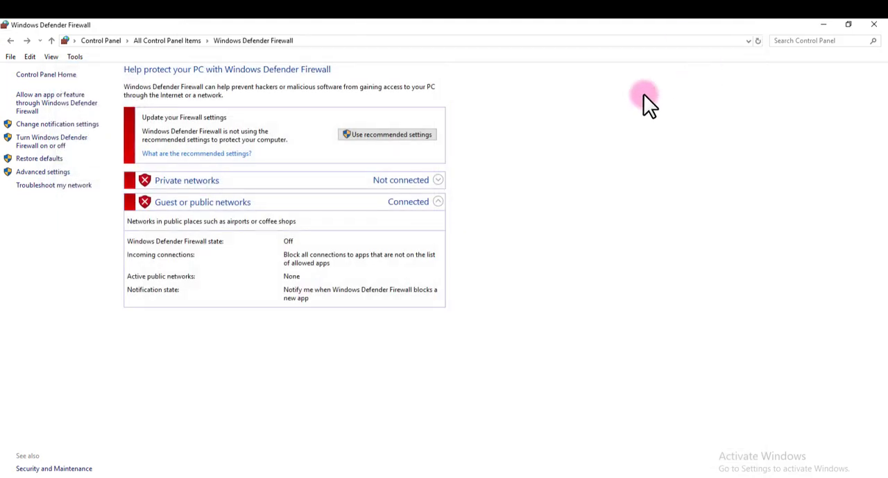
- Close the basic firewall window and change the RPC inbound rule's local port to RPC Dynamic Ports, applying the change
left_click(879, 25)
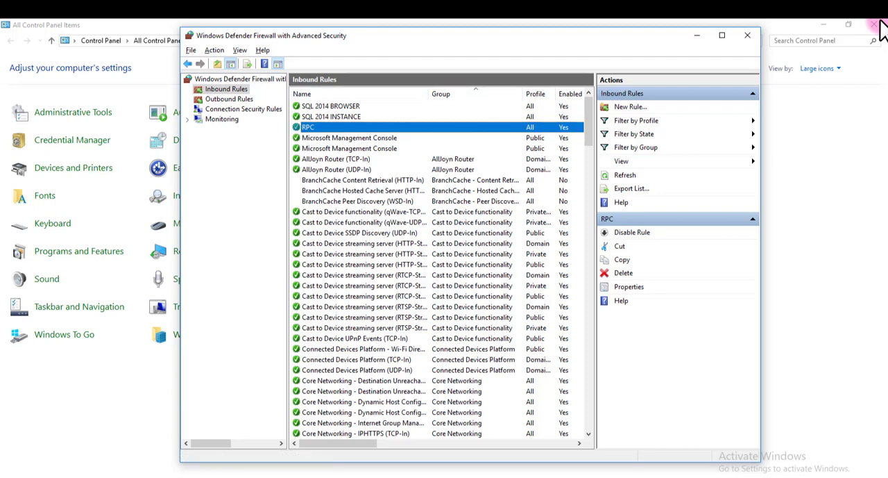
right_click(307, 126)
left_click(342, 191)
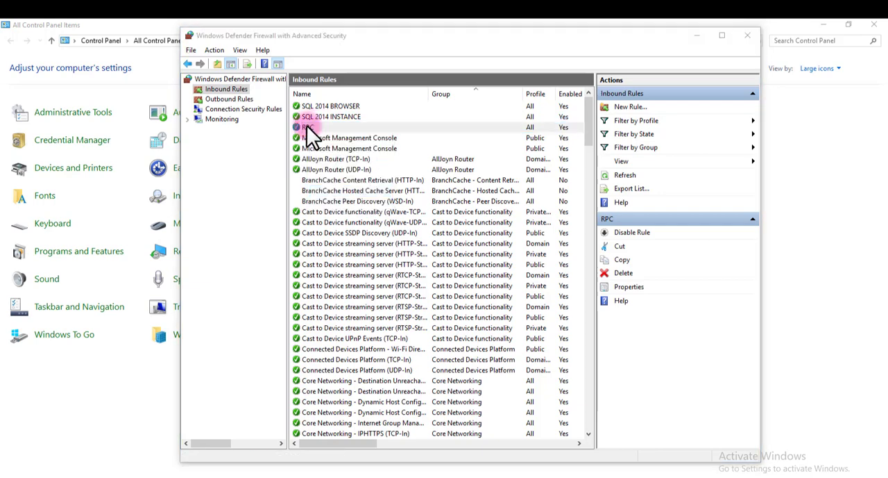
left_click(386, 111)
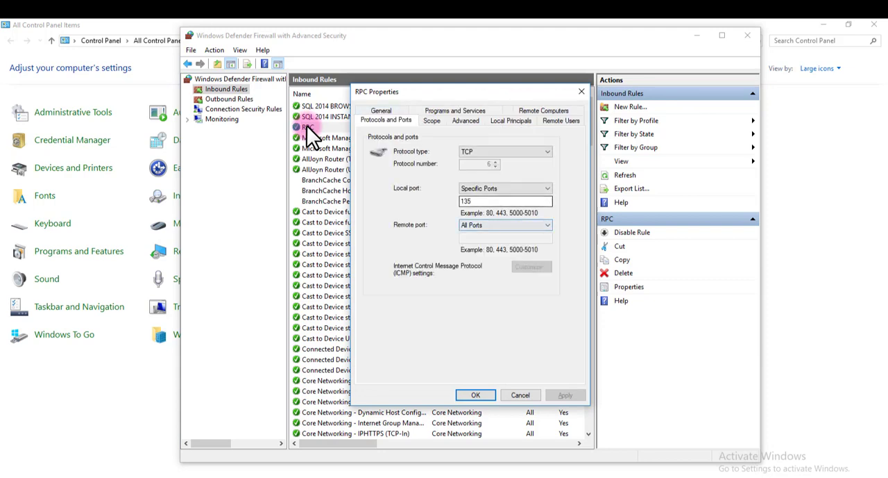
left_click(505, 188)
left_click(485, 213)
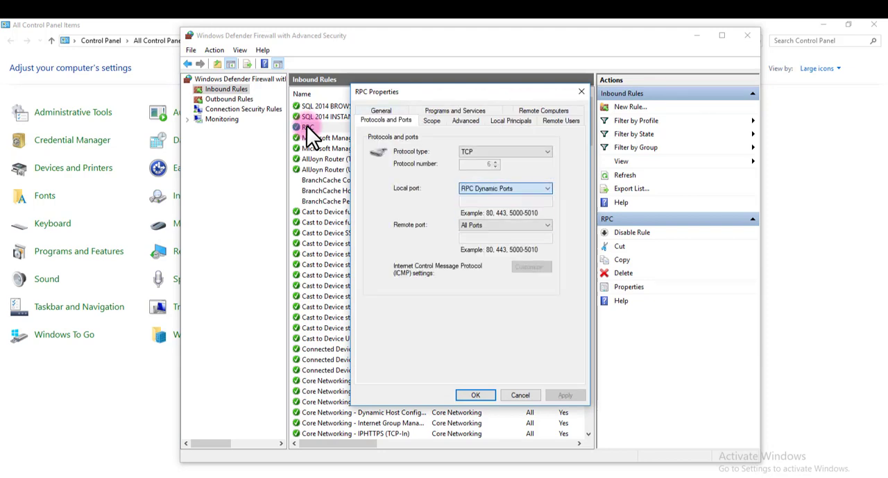
left_click(565, 394)
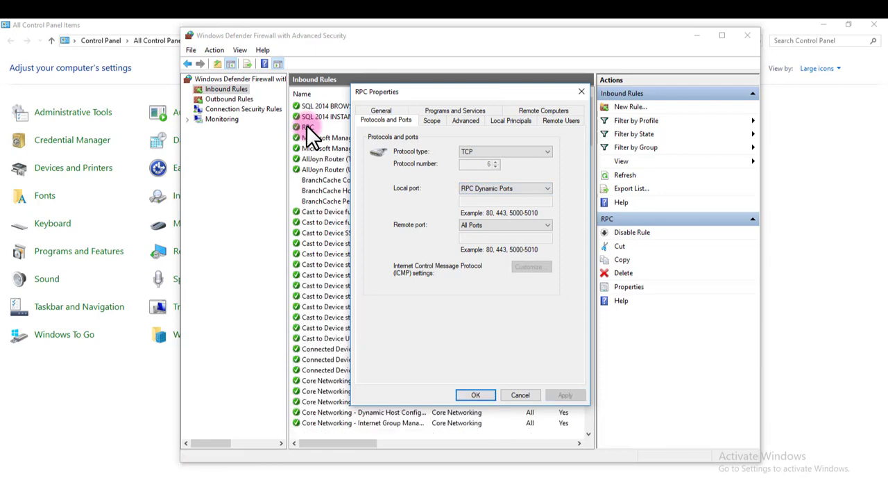
left_click(475, 394)
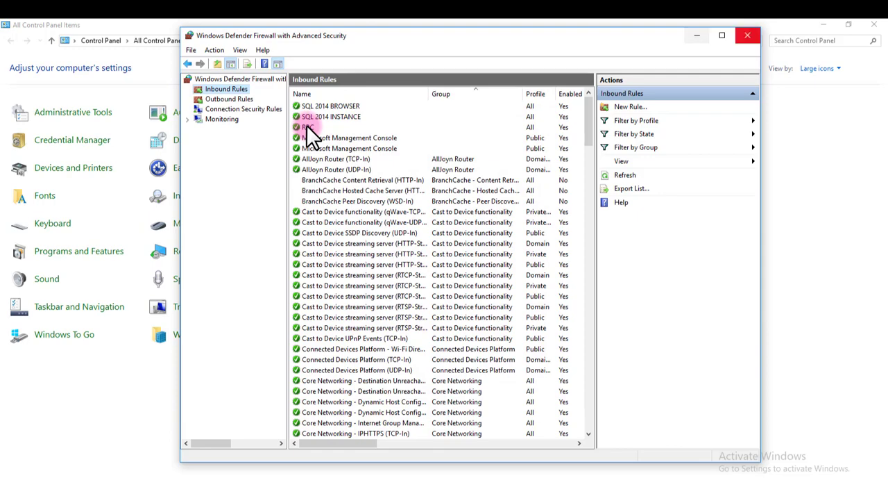
- Close the advanced firewall console and the Control Panel, and refresh the desktop
left_click(747, 34)
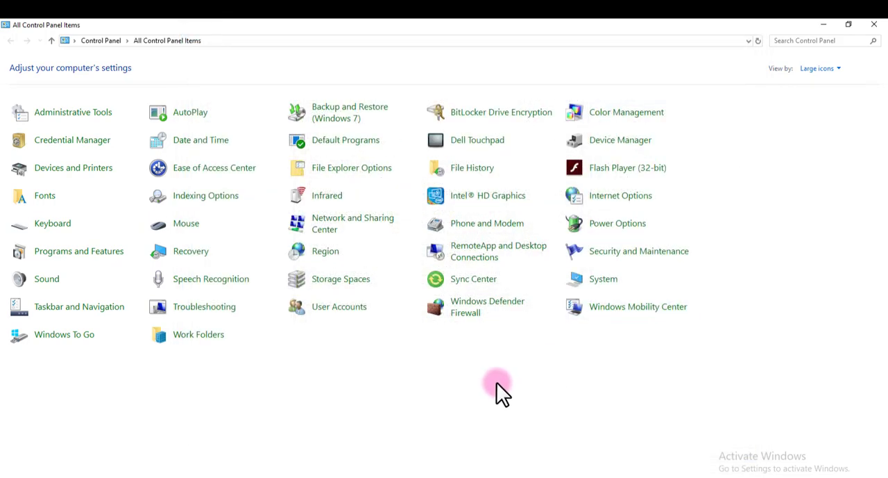
left_click(874, 24)
right_click(198, 115)
left_click(231, 148)
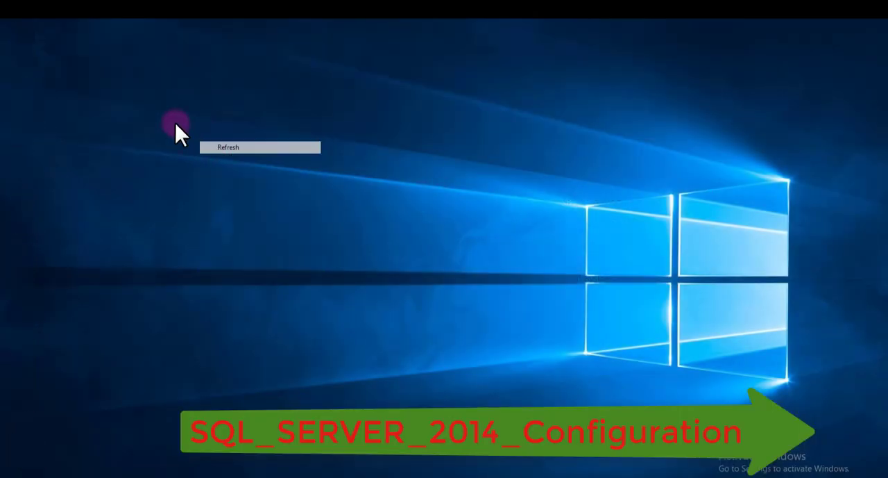
right_click(162, 115)
left_click(220, 146)
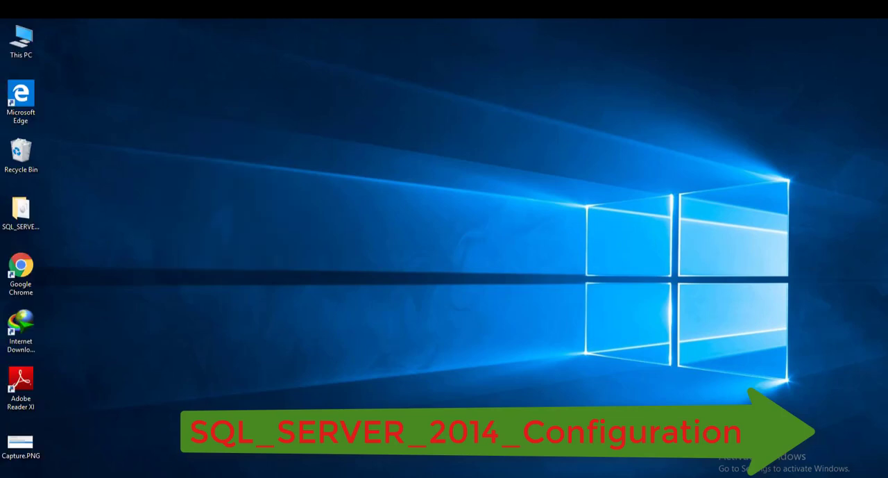
- Look through the installed programs and the Microsoft SQL Server 2014 group for SQL Server 2014 Management Studio
key("super")
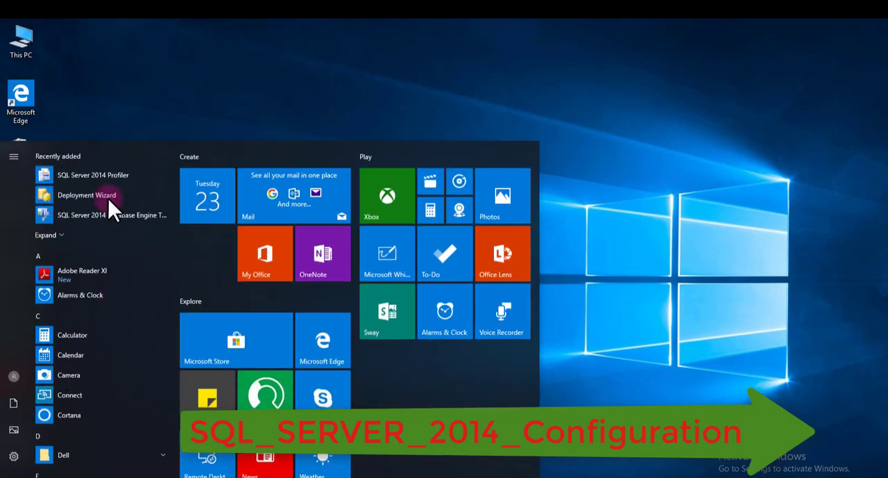
left_click(64, 237)
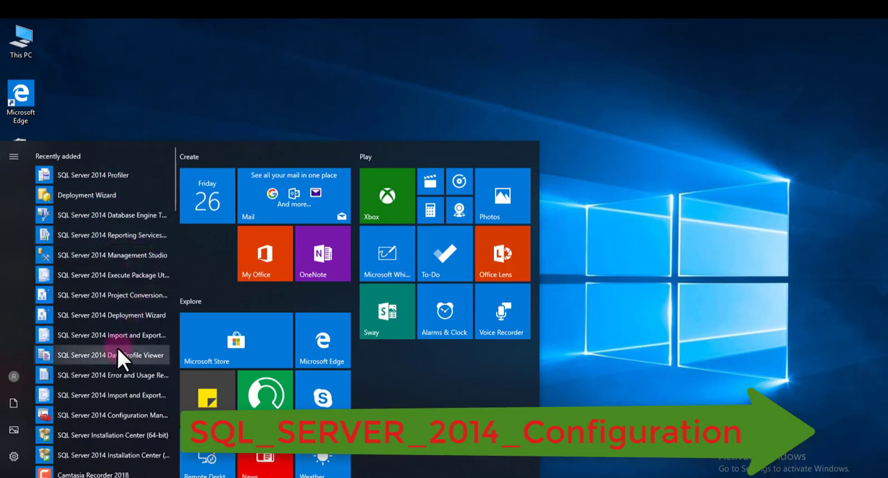
scroll(95, 328, "down", 1)
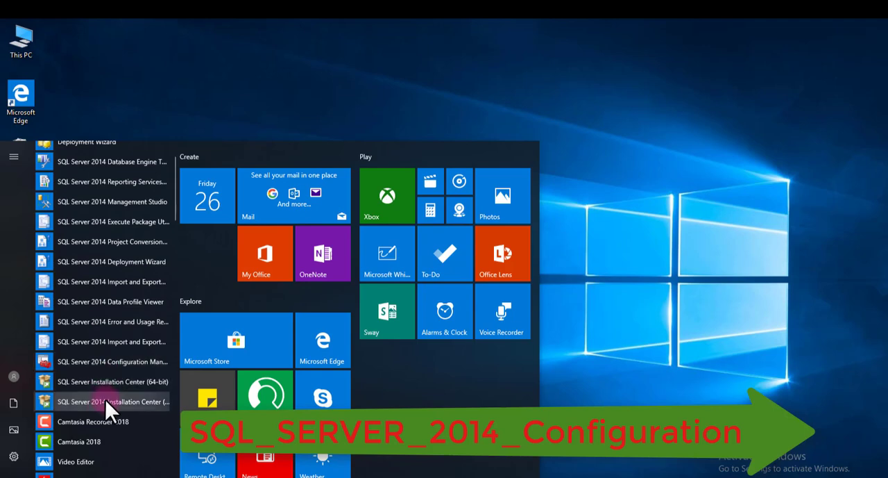
scroll(110, 396, "down", 10)
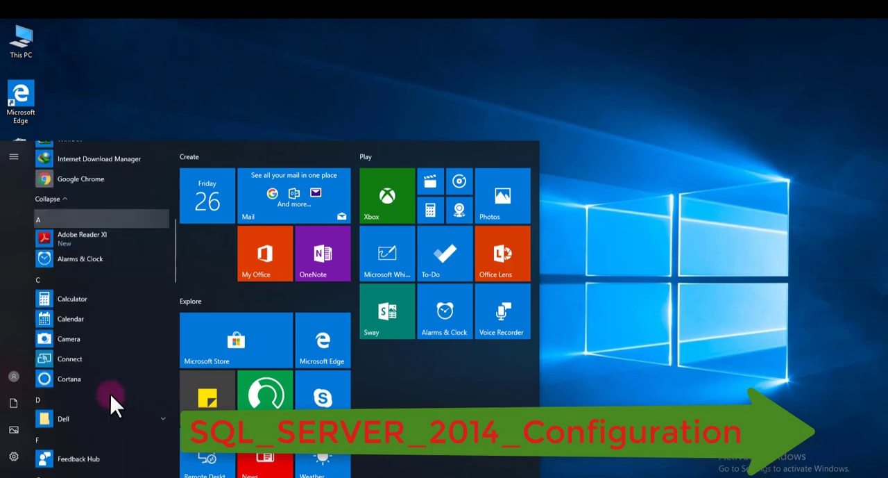
scroll(104, 392, "down", 4)
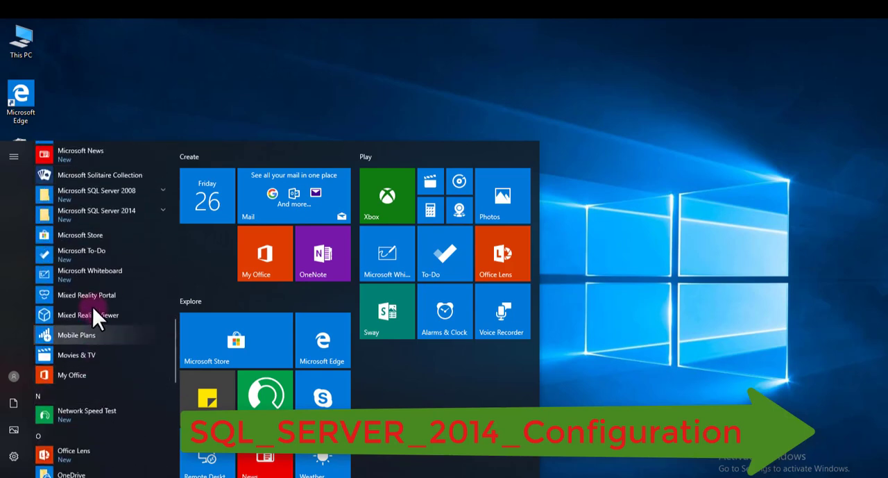
scroll(103, 302, "up", 2)
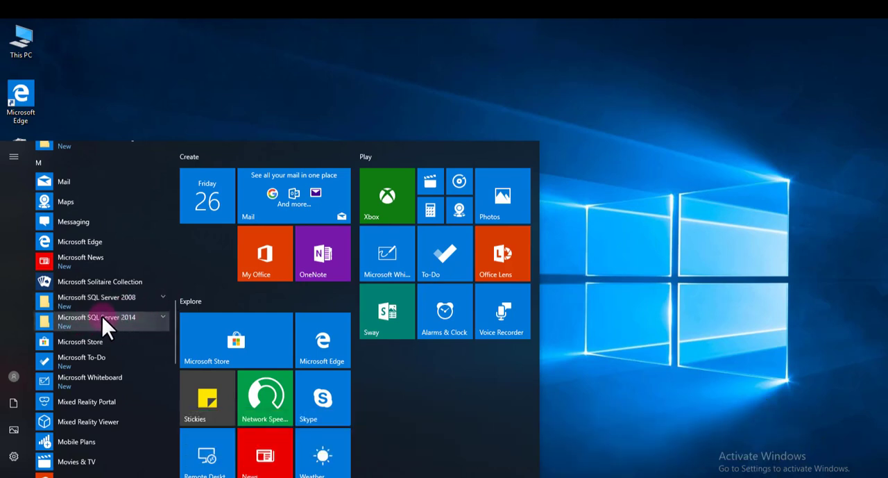
left_click(155, 317)
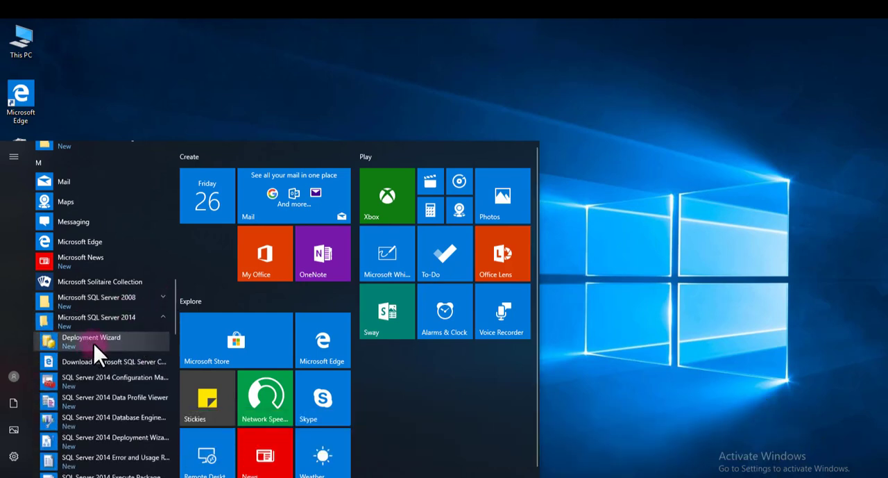
scroll(120, 322, "down", 3)
scroll(120, 323, "down", 1)
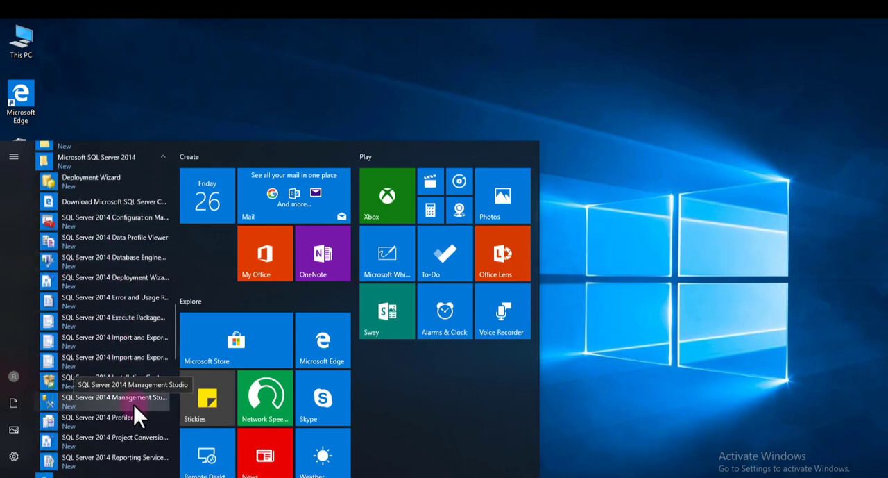
left_click_drag(27, 391, 178, 410)
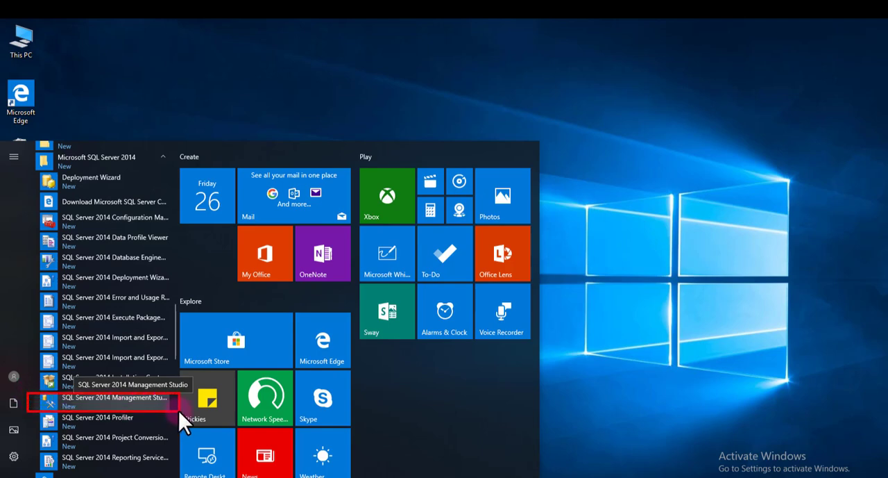
left_click(113, 404)
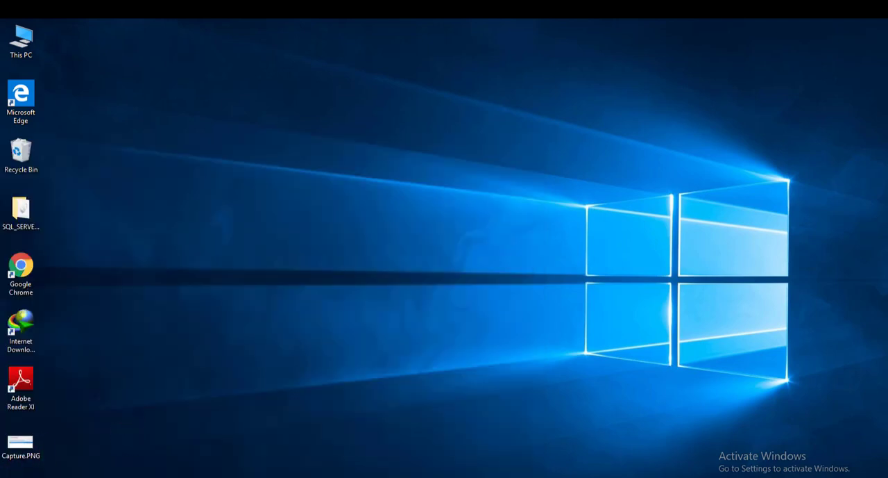
- Launch SQL Server 2014 Management Studio from the Microsoft SQL Server 2014 program group
left_click(14, 476)
scroll(89, 398, "down", 8)
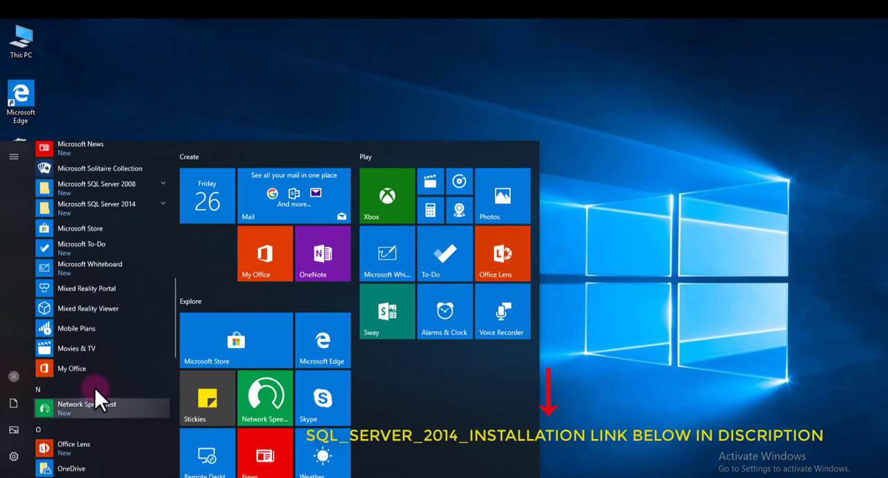
left_click(138, 203)
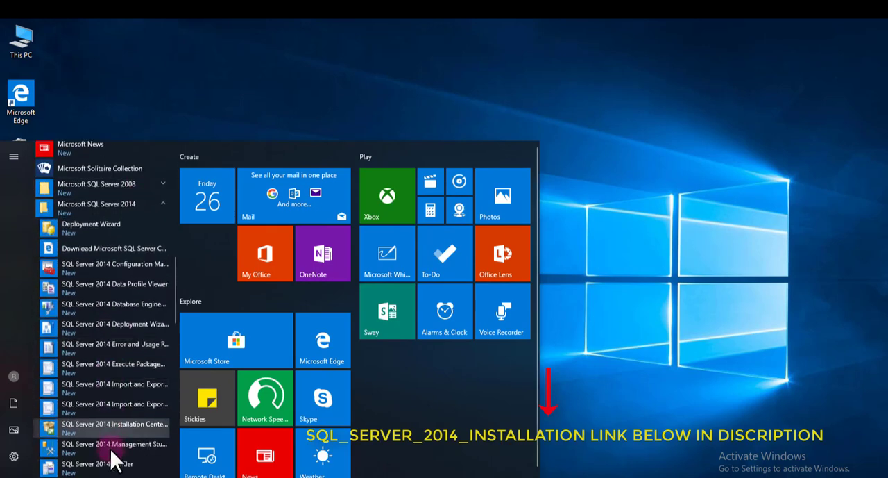
left_click(113, 450)
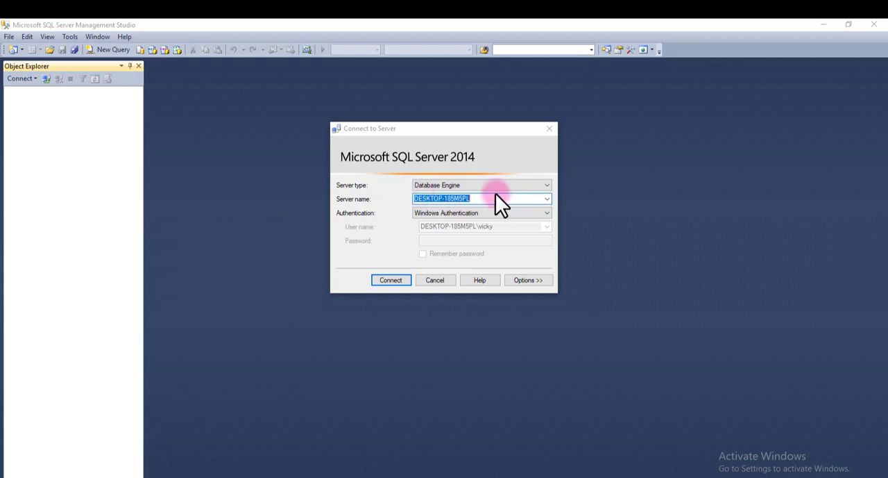
- Check the server name in the Connect to Server dialog and cancel the connection
left_click(476, 198)
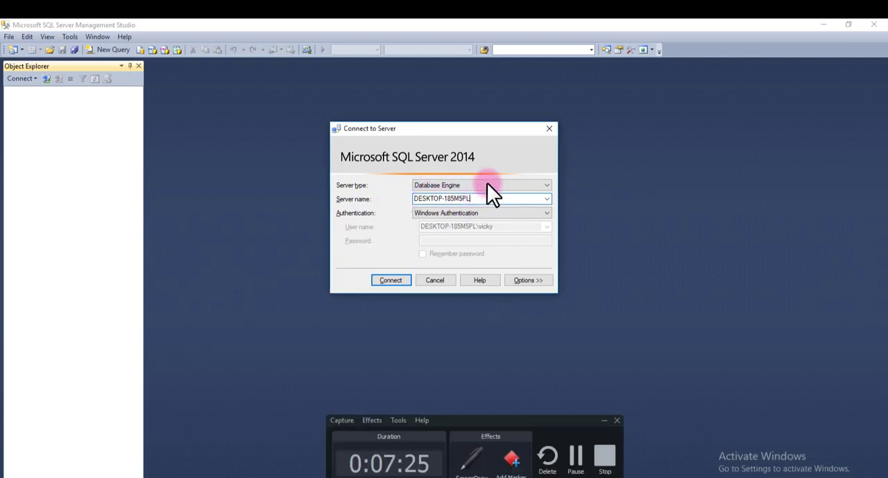
mouse_move(487, 182)
left_mouse_down()
mouse_move(450, 213)
mouse_move(393, 214)
left_mouse_up()
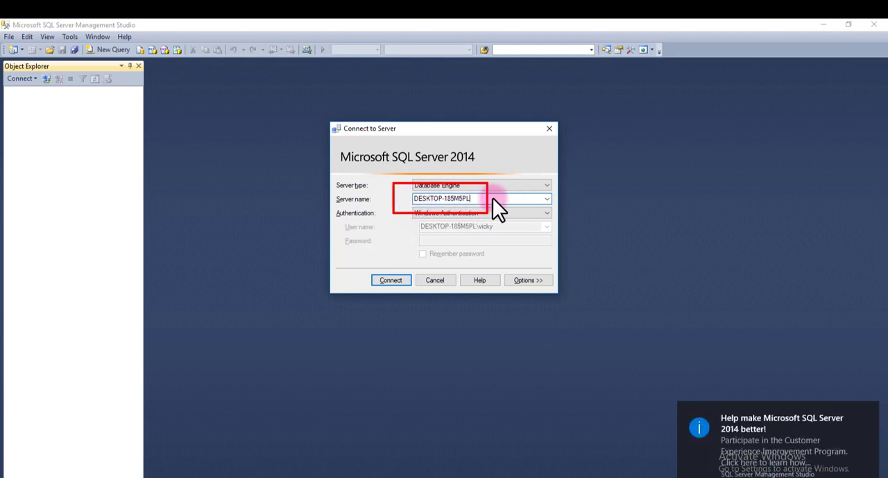
key("Escape")
left_click(829, 21)
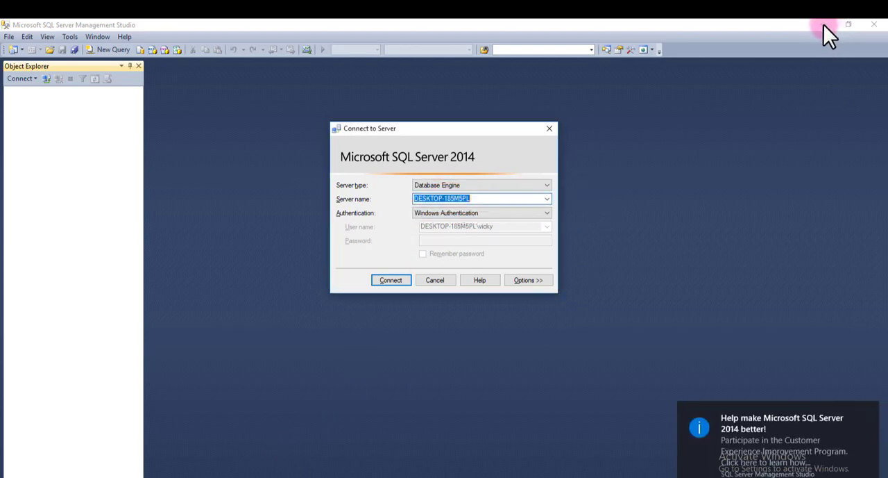
left_click(436, 284)
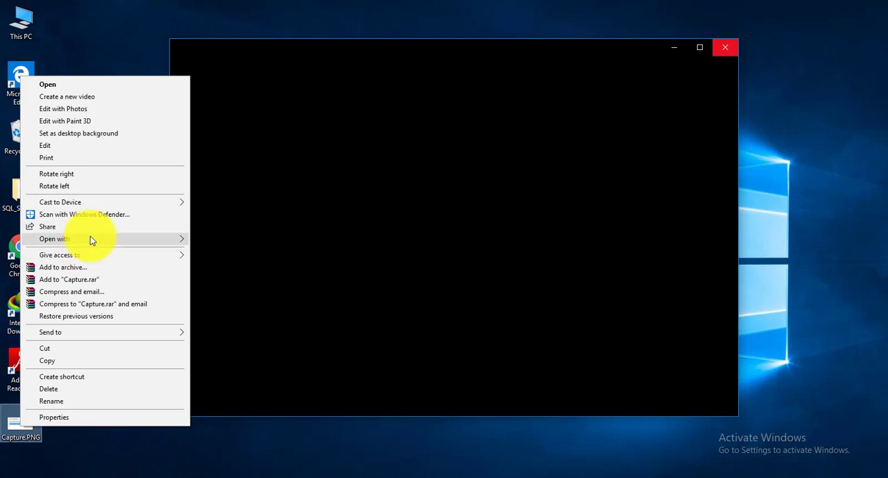
- Open Capture.PNG in Paint to check the computer name under SQL Server administrators, closing the blank Photos window and Paint
mouse_move(90, 238)
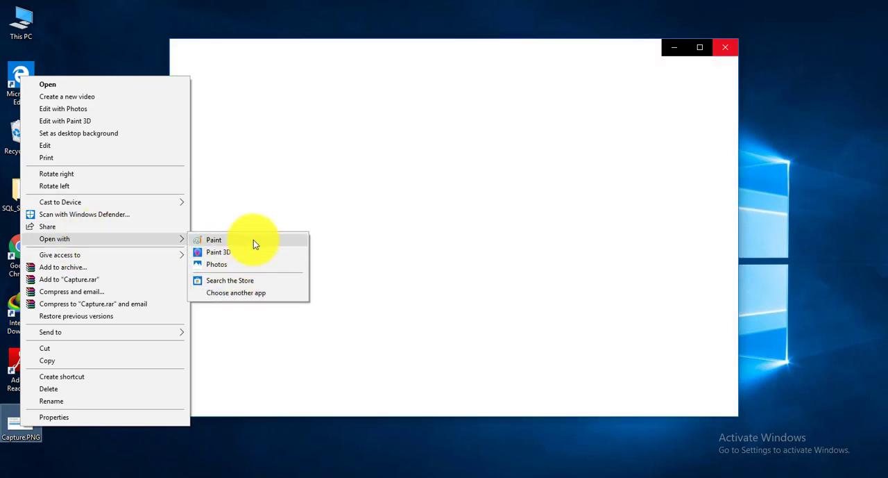
left_click(253, 240)
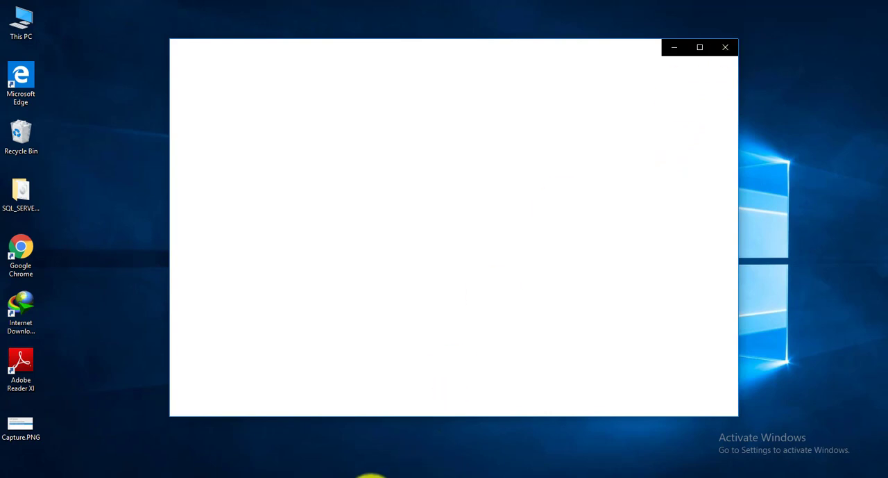
left_click(371, 477)
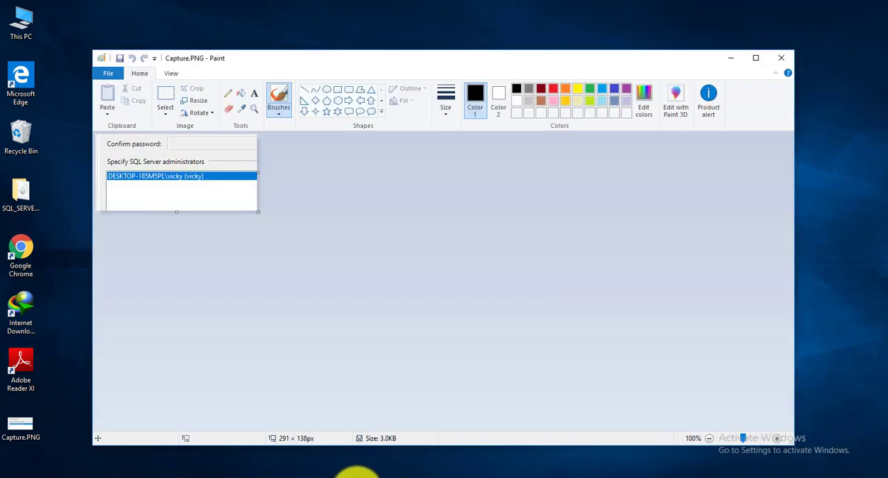
left_click(360, 476)
right_click(360, 477)
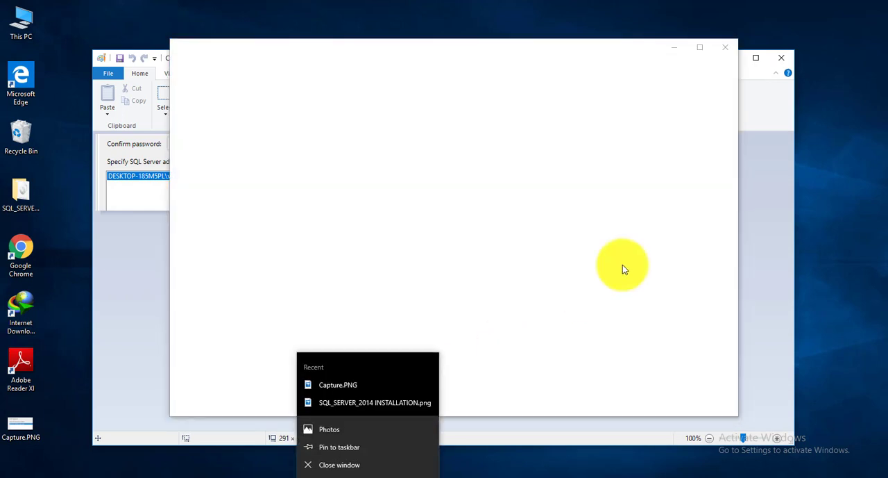
left_click(351, 468)
left_click(724, 54)
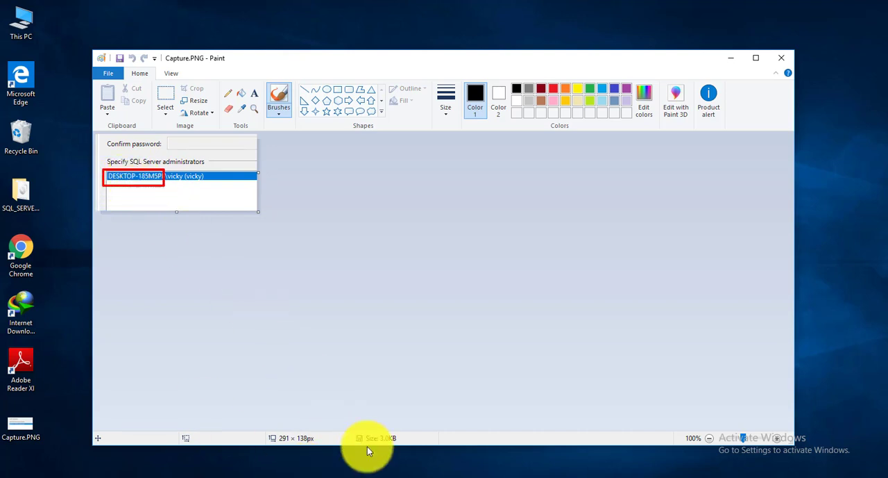
left_click(779, 60)
- View the system properties of This PC to check the computer name
double_click(28, 27)
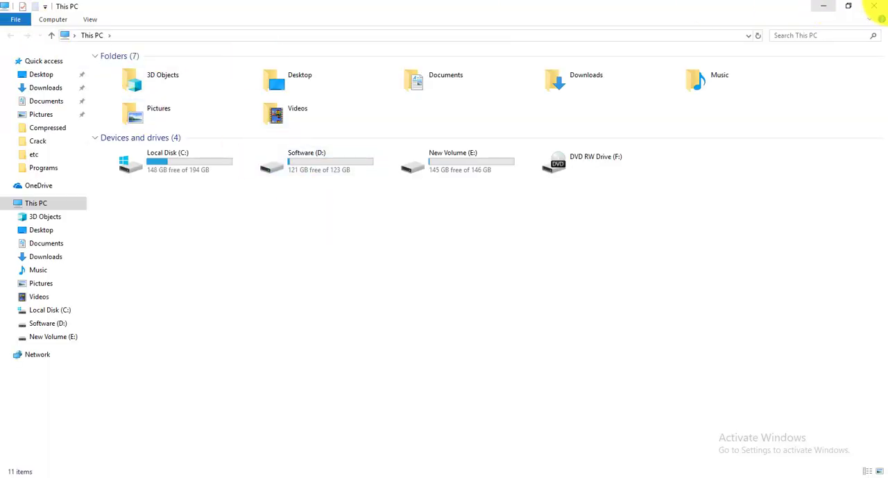
left_click(873, 5)
right_click(9, 19)
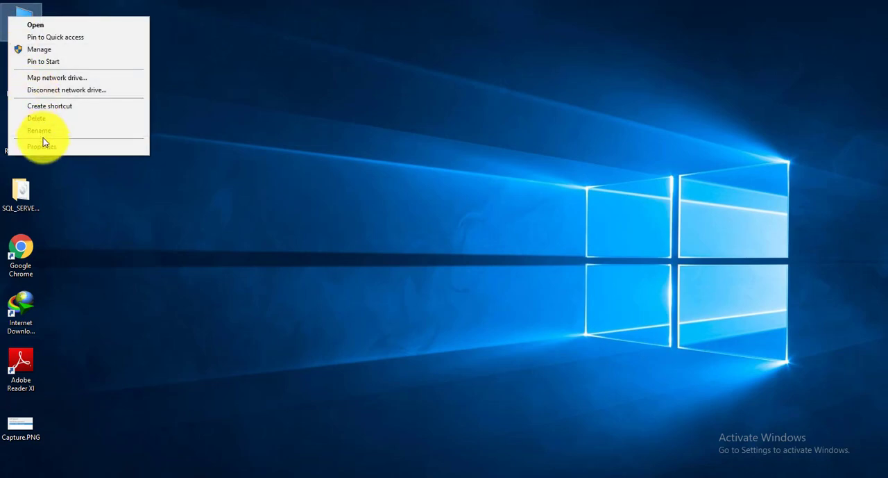
left_click(61, 146)
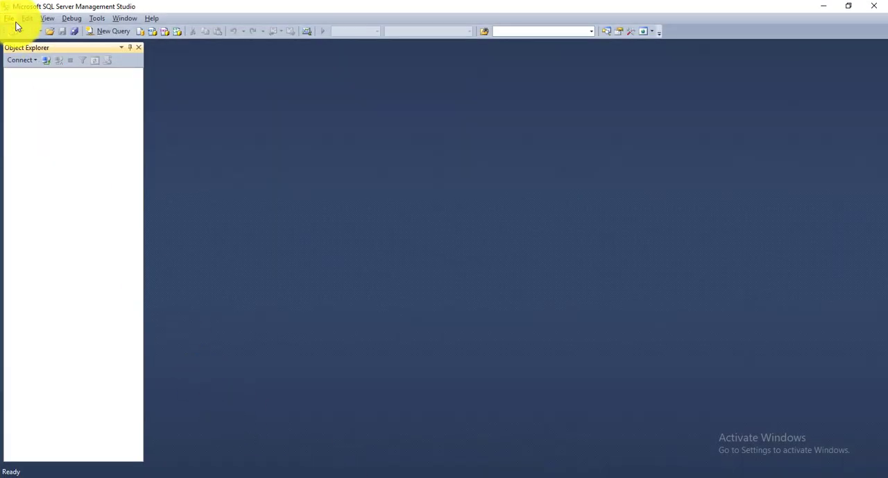
- Connect Object Explorer to the Database Engine on server DESKTOP-185M5PL using Windows Authentication
left_click(27, 61)
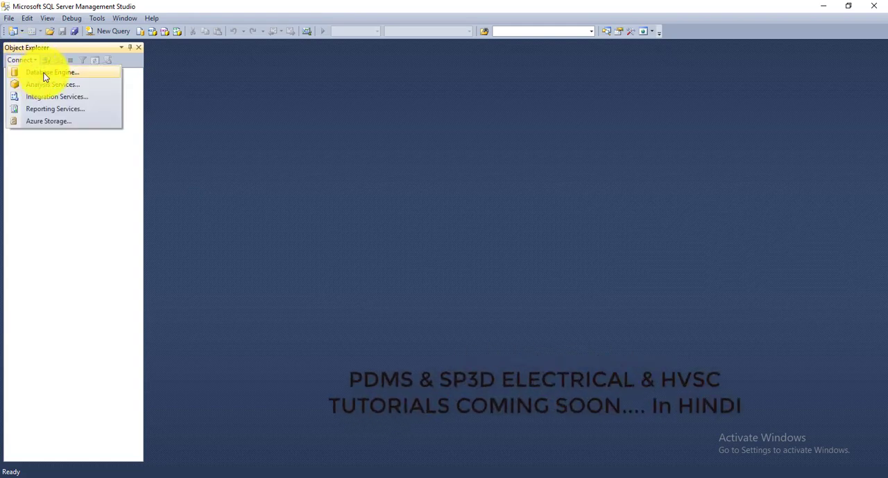
left_click(44, 74)
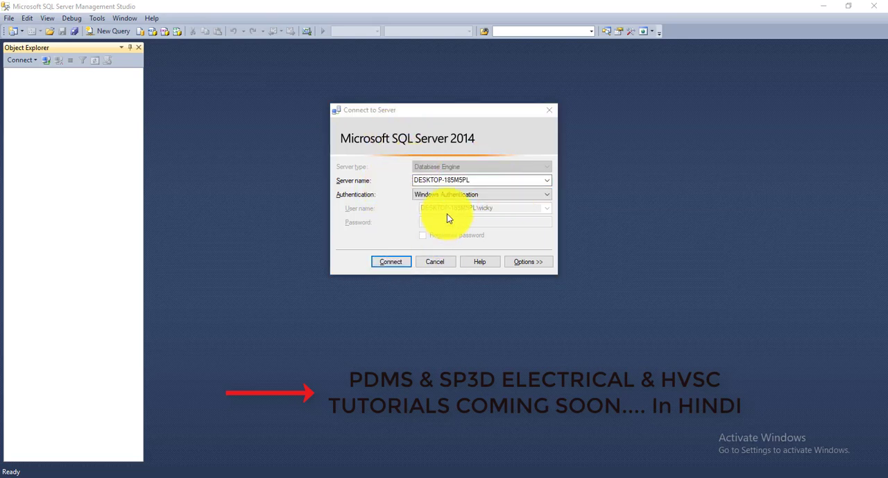
left_click(385, 265)
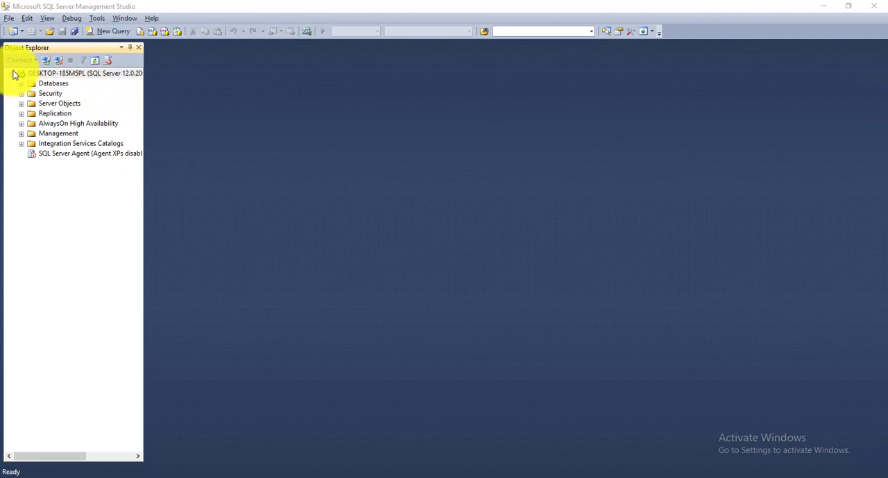
- Show the Registered Servers and expand the Database Engine node
left_click(47, 19)
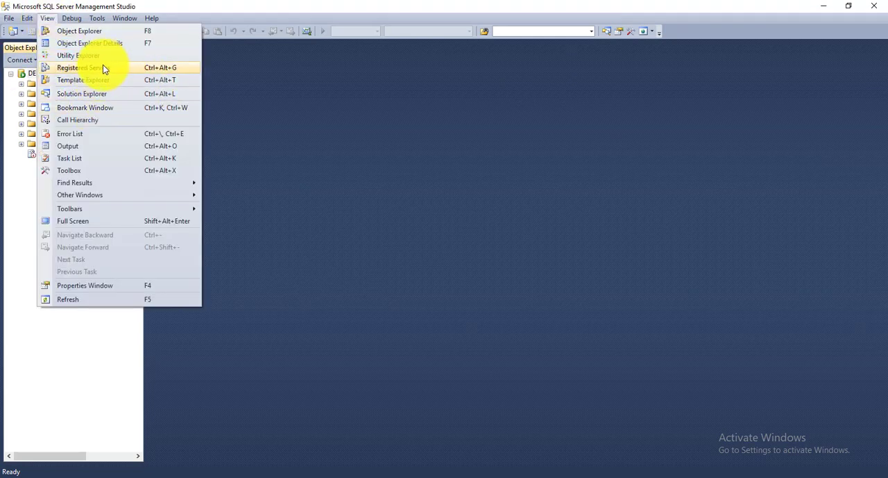
left_click(180, 69)
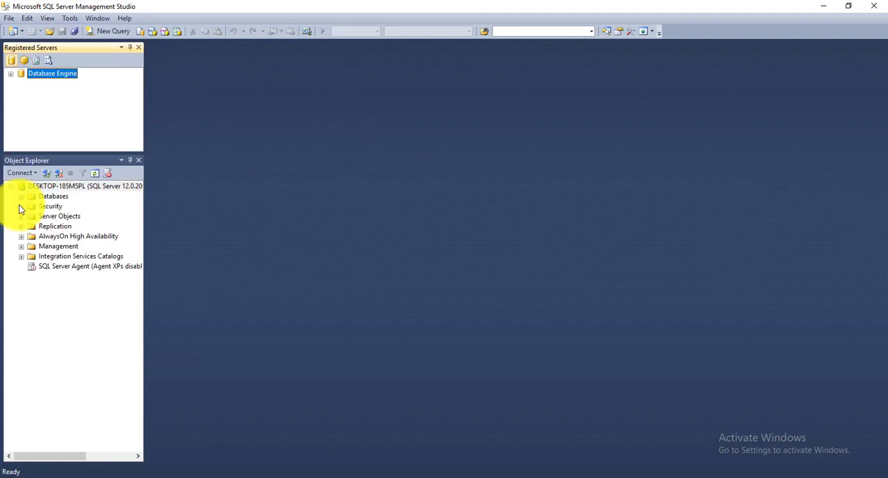
left_click(10, 73)
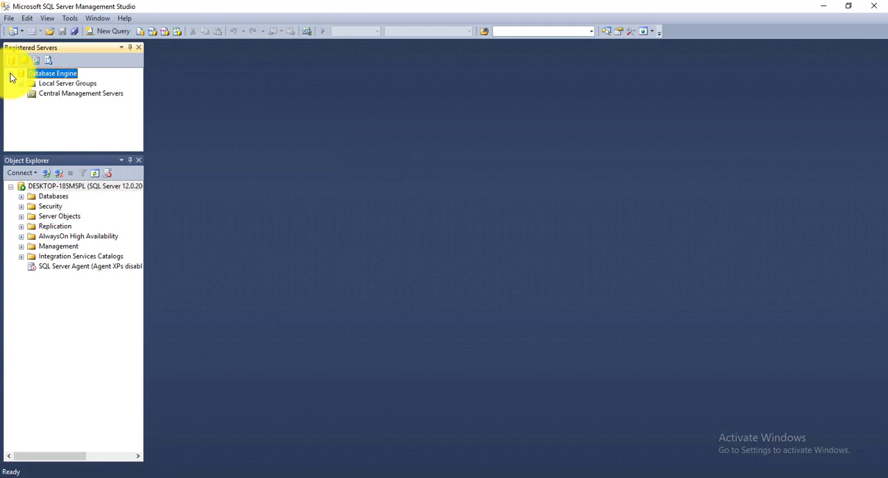
- Register DESKTOP-185M5PL as a central management server with Windows Authentication, testing the connection before saving
right_click(43, 94)
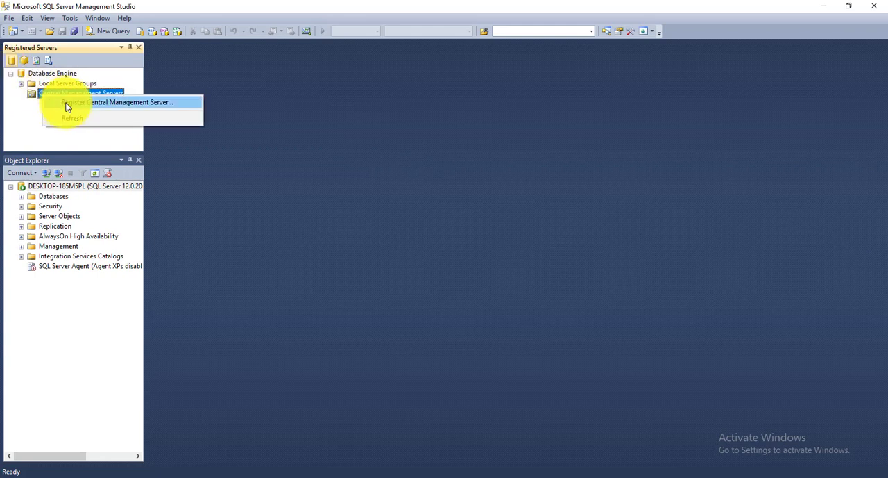
left_click(67, 103)
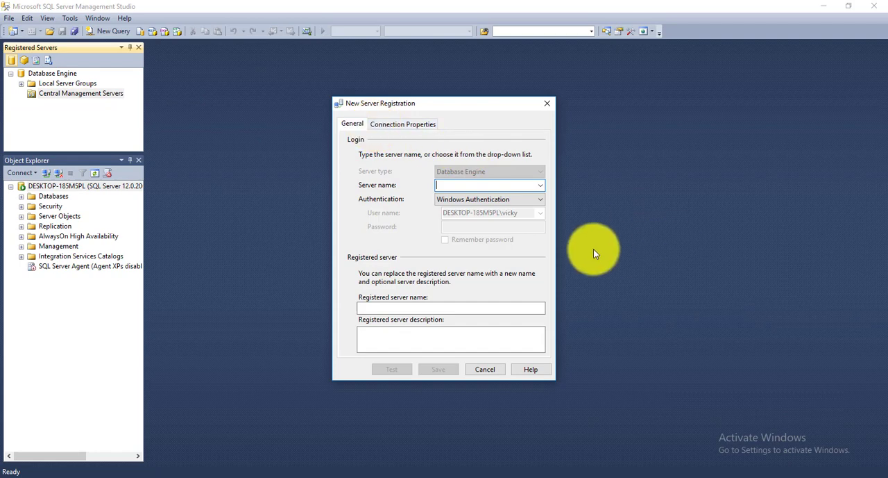
left_click(540, 185)
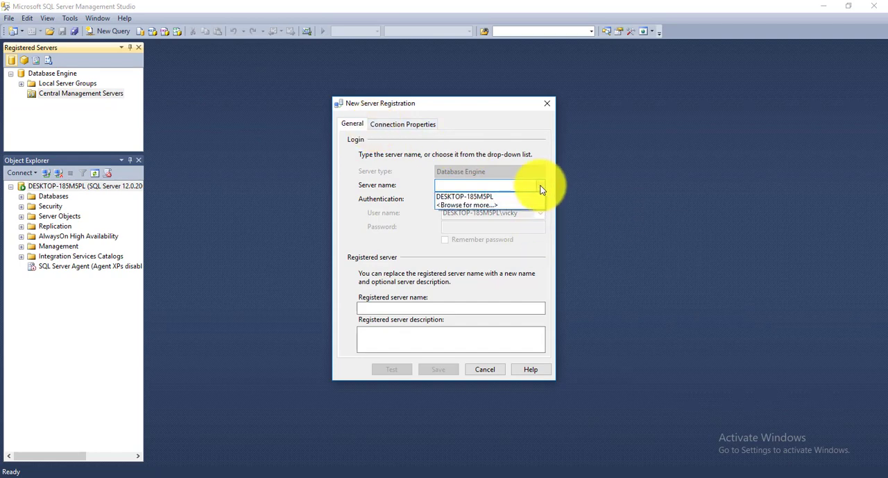
left_click(484, 197)
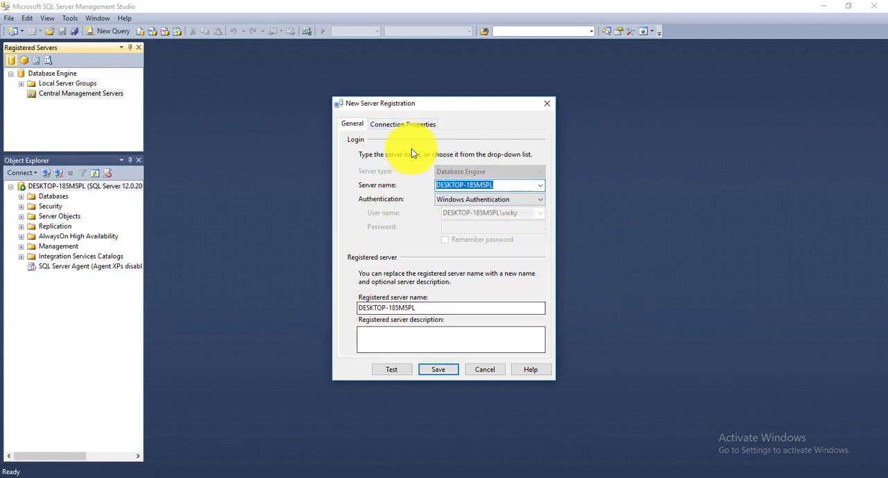
left_click(391, 370)
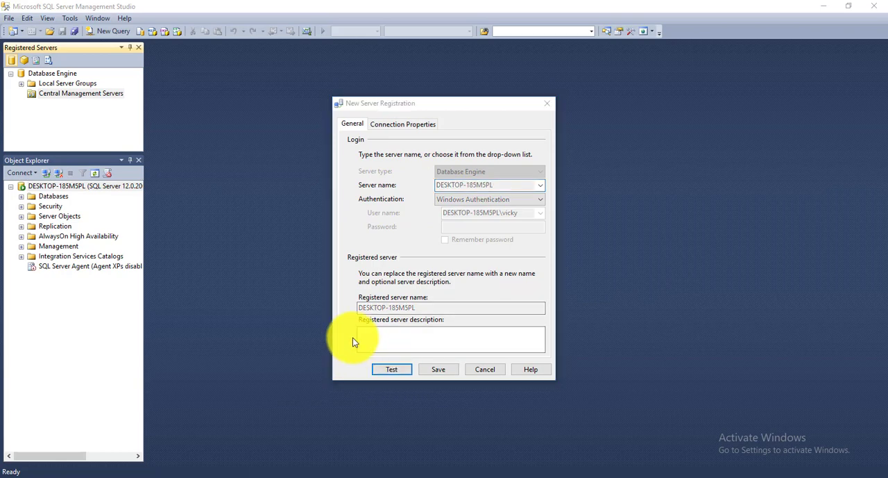
left_click_drag(302, 219, 337, 203)
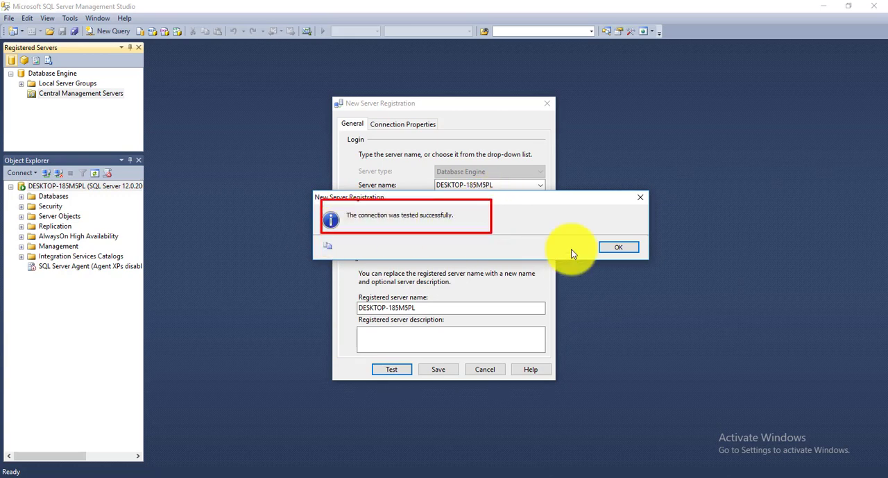
left_click(629, 247)
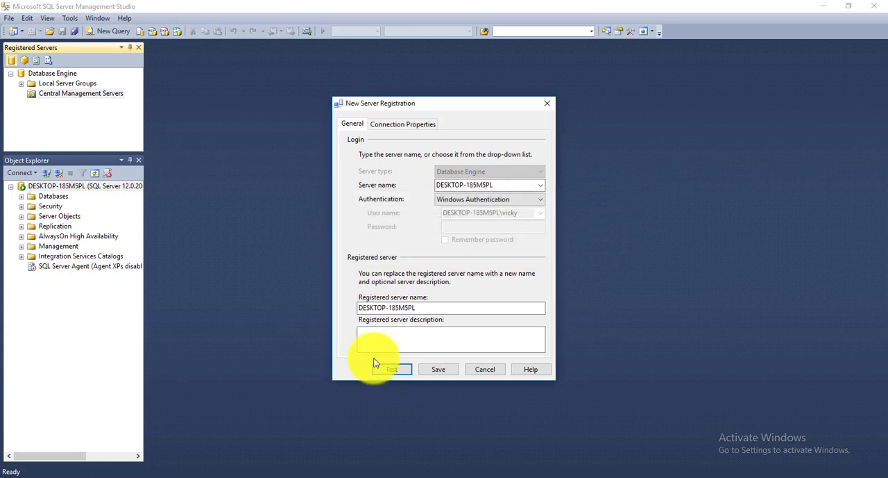
left_click(450, 367)
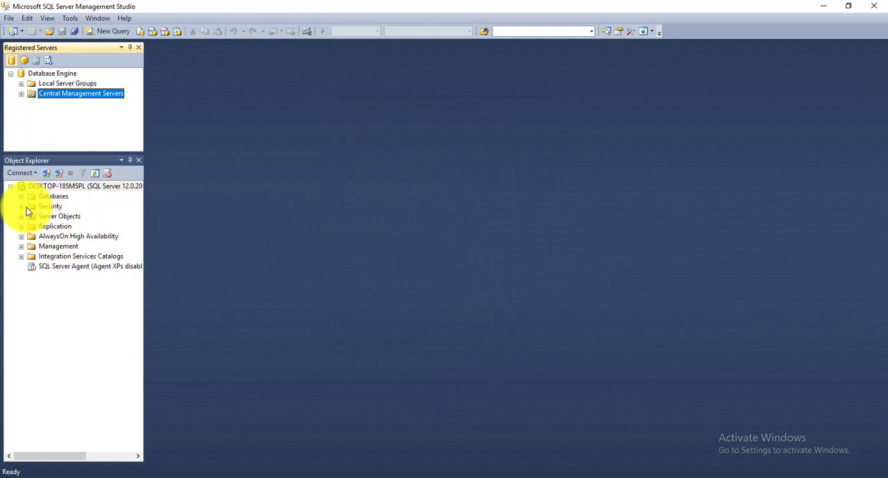
- Hide the Registered Servers pane and expand the Logins folder under the server's Security node
left_click(122, 48)
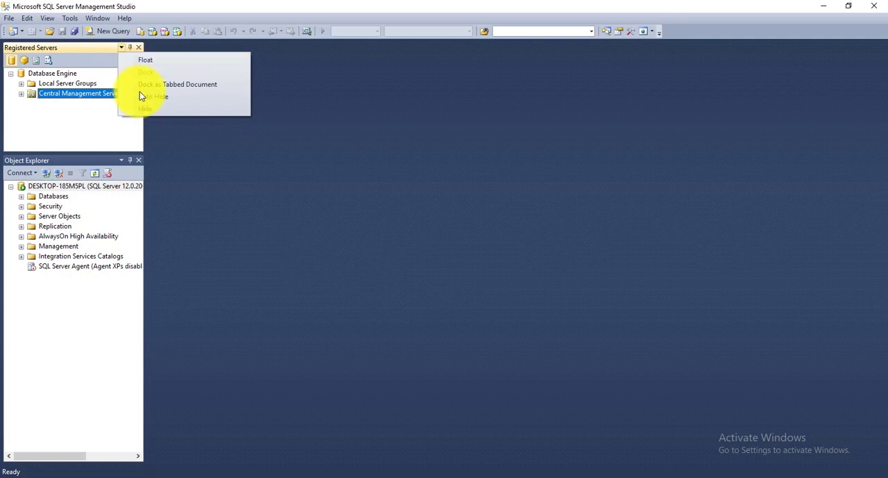
left_click(147, 108)
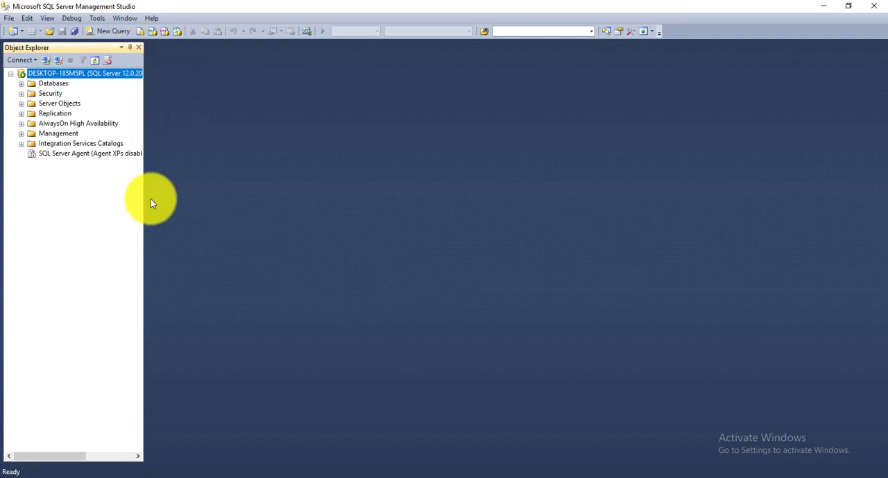
left_click(52, 93)
left_click(21, 93)
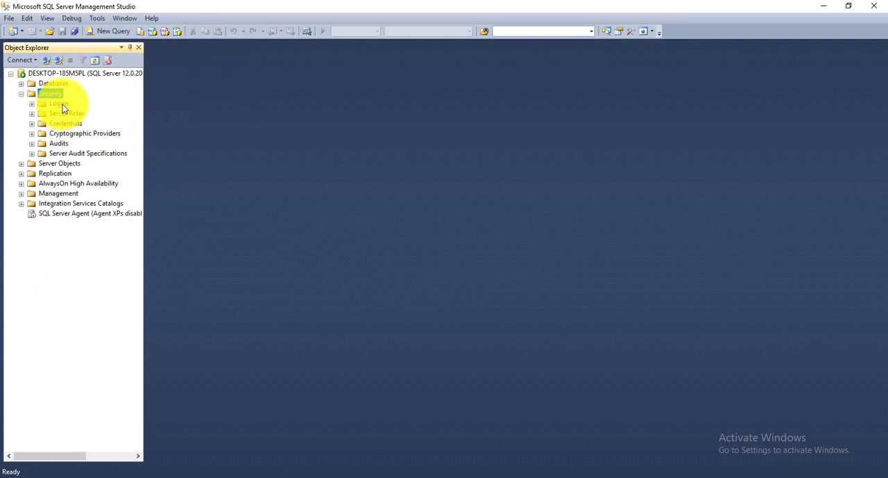
left_click(61, 104)
left_click(33, 104)
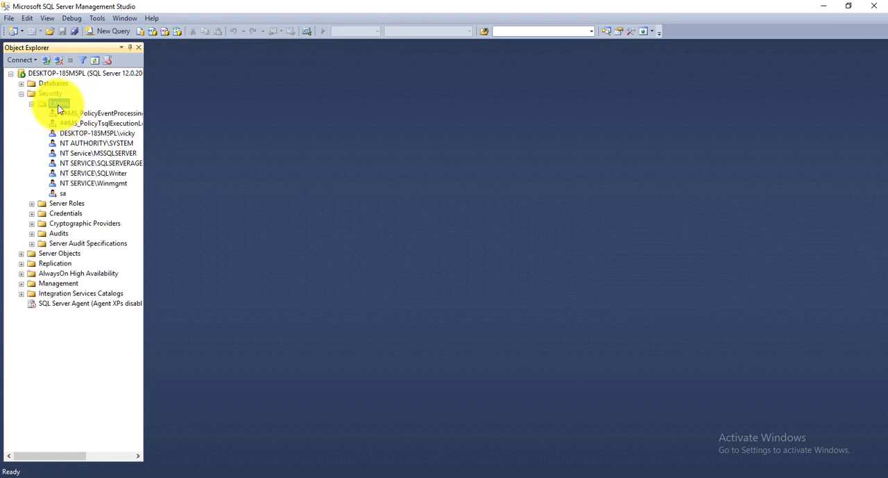
- Start a new login and list the users and groups on DESKTOP-185M5PL through the advanced account search
right_click(59, 108)
key("Escape")
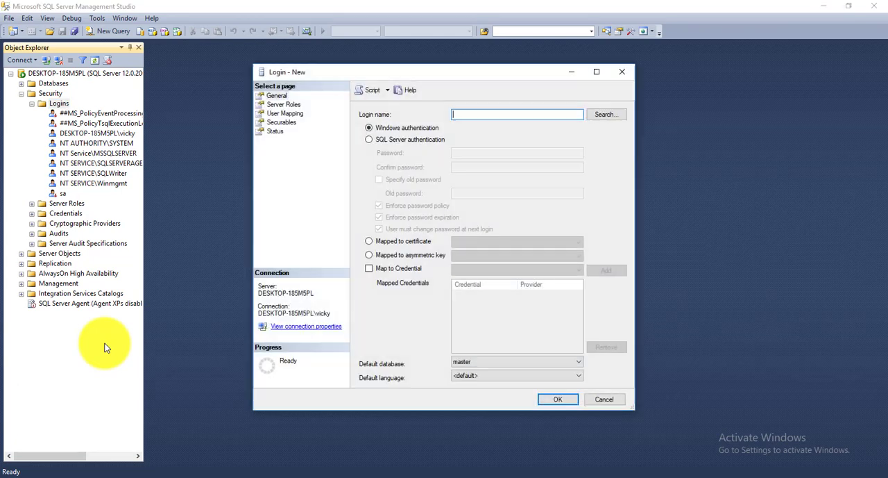
left_click(620, 115)
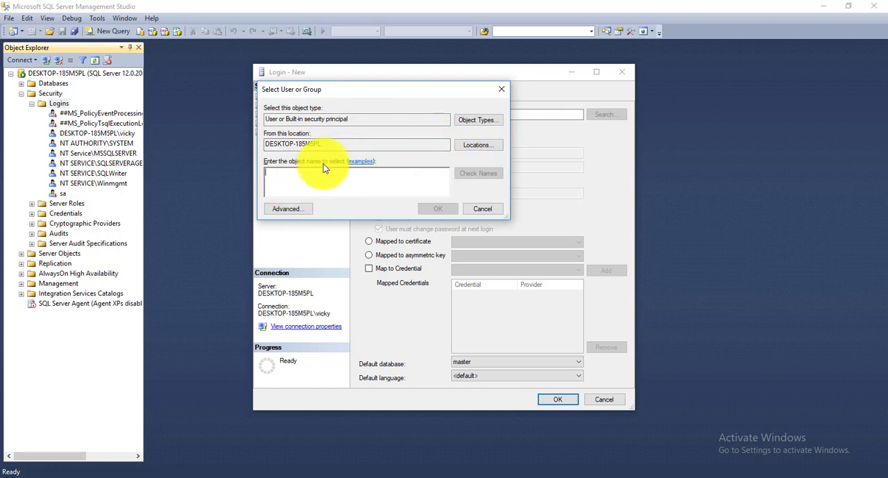
left_click(478, 148)
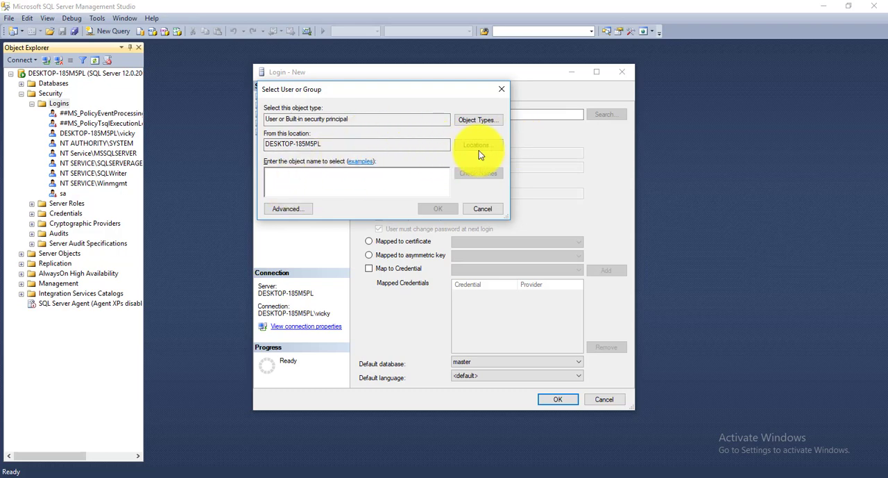
left_click(290, 211)
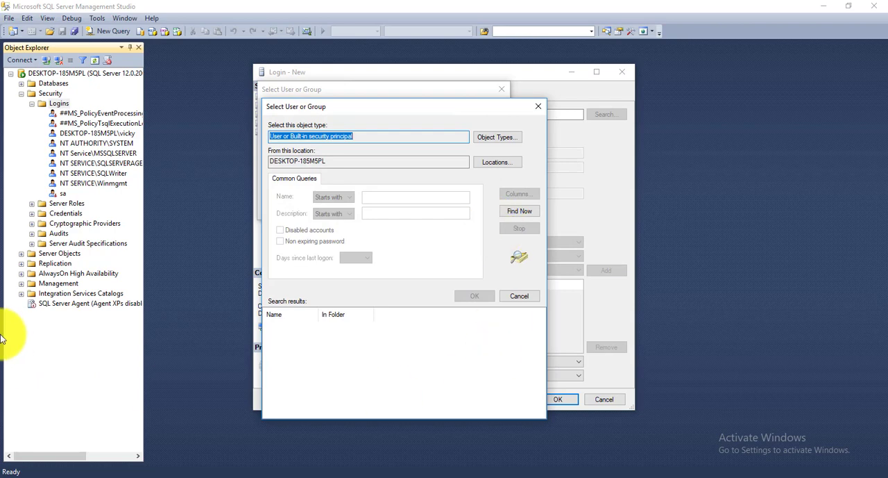
left_click(497, 164)
left_click(534, 209)
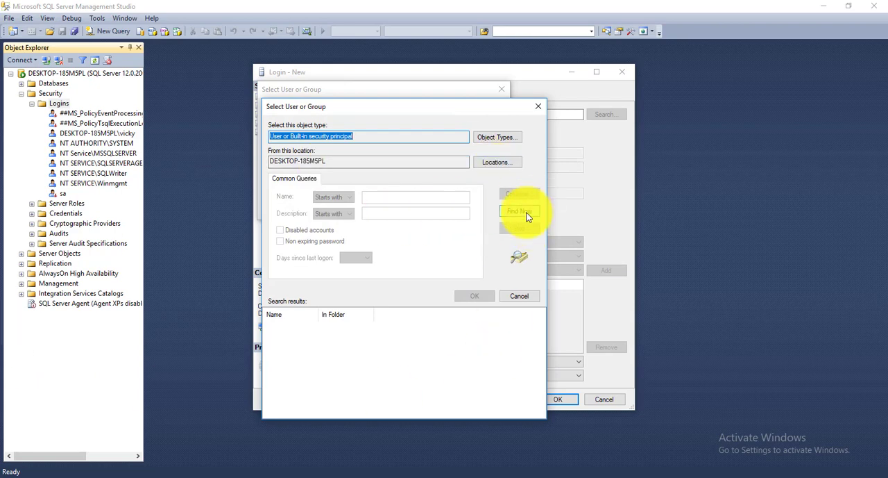
- Select the Guest account from the search results as the new login's name
left_click(319, 365)
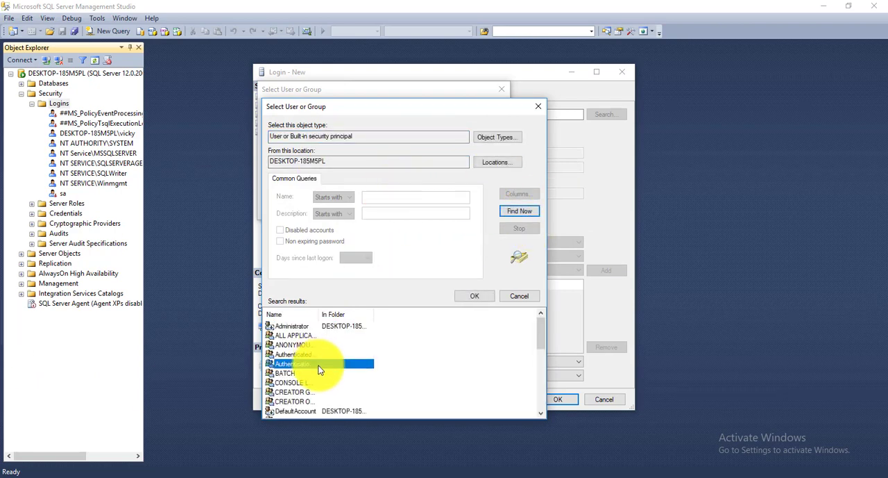
scroll(319, 369, "down", 2)
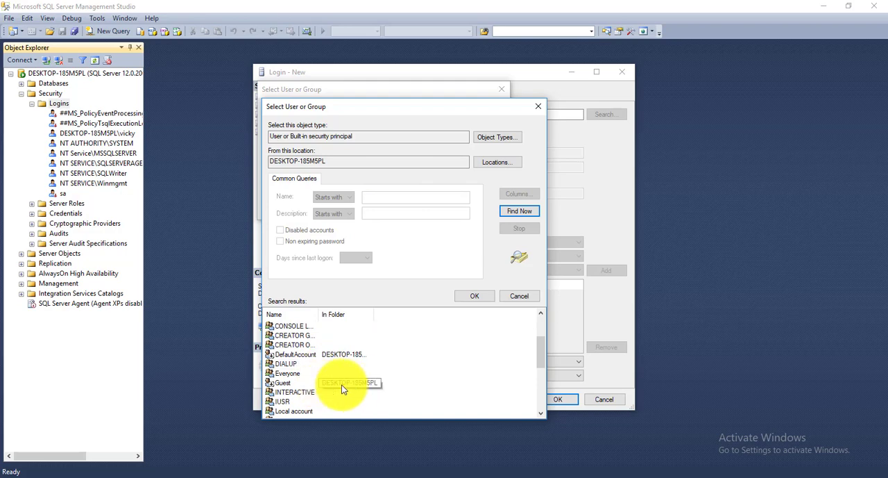
left_click(341, 385)
double_click(341, 384)
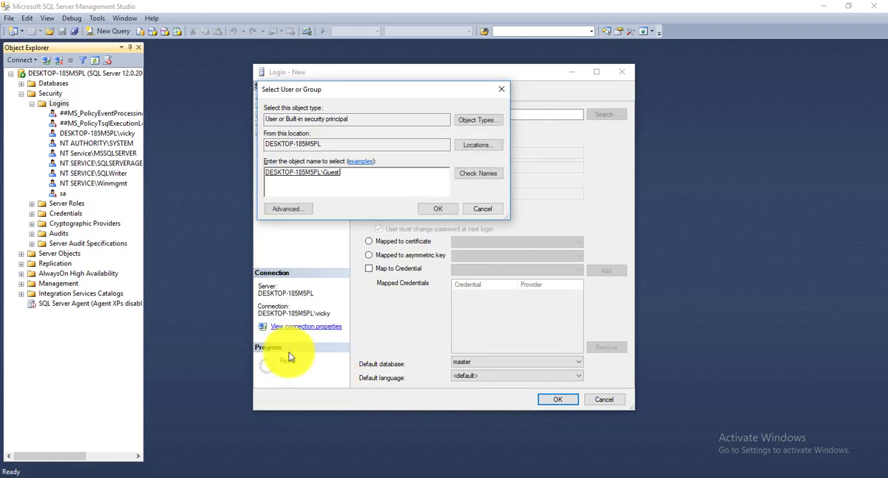
left_click(437, 209)
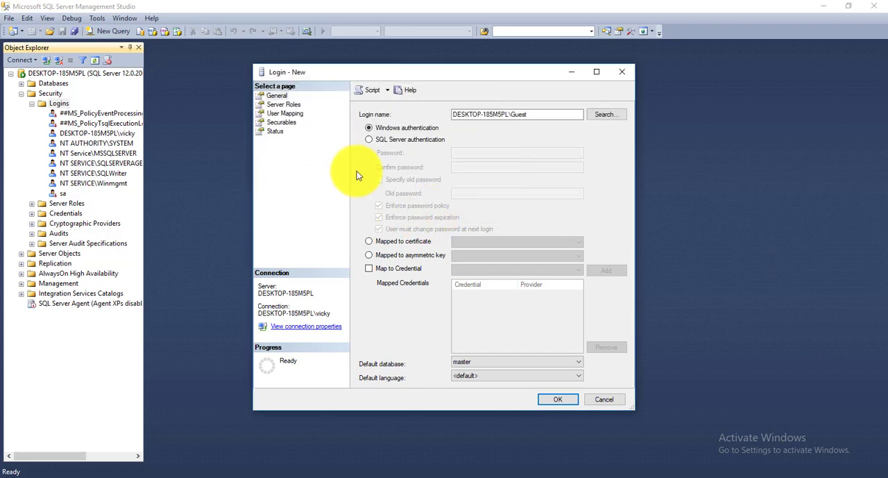
- Assign the sysadmin server role to the Guest login alongside public, and create the login
left_click(275, 131)
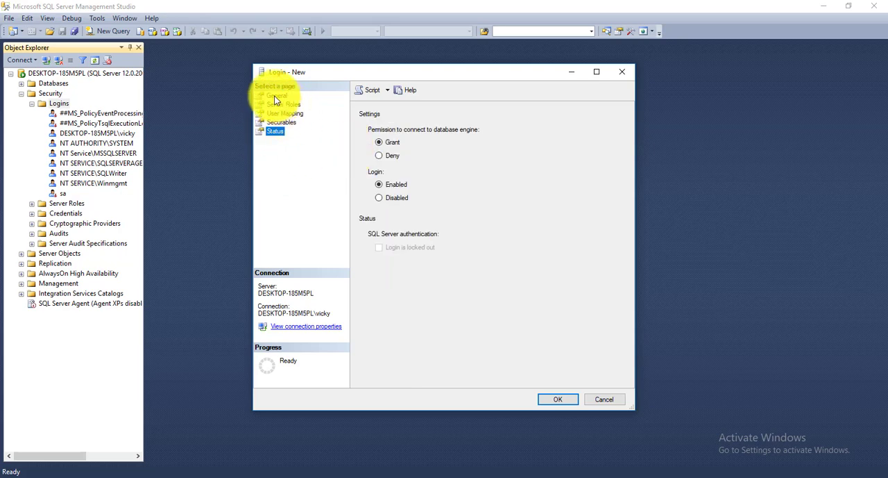
left_click(287, 122)
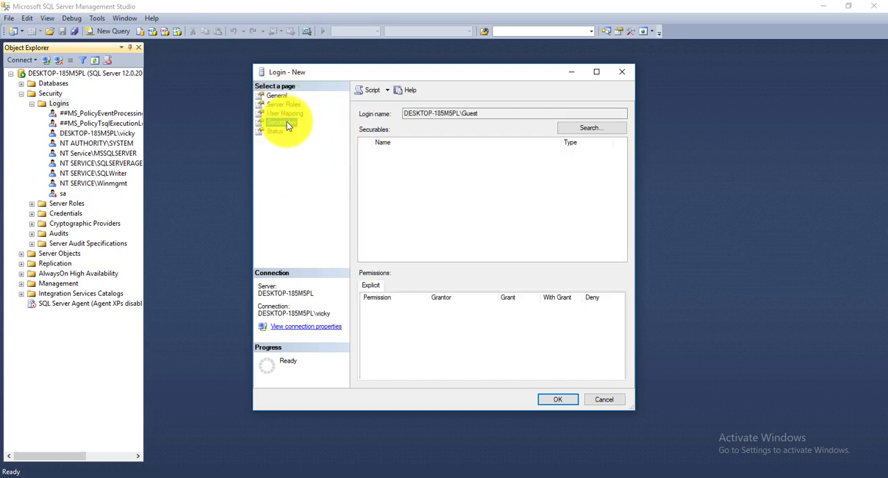
left_click(284, 104)
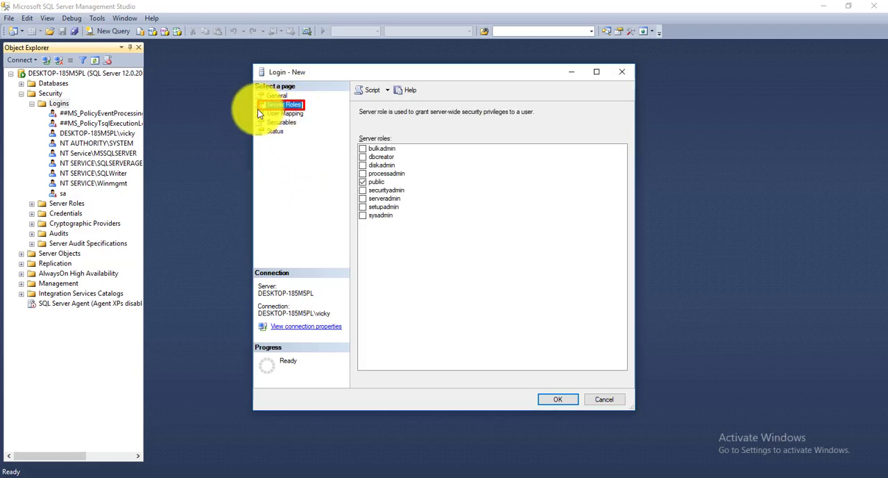
left_click(363, 216)
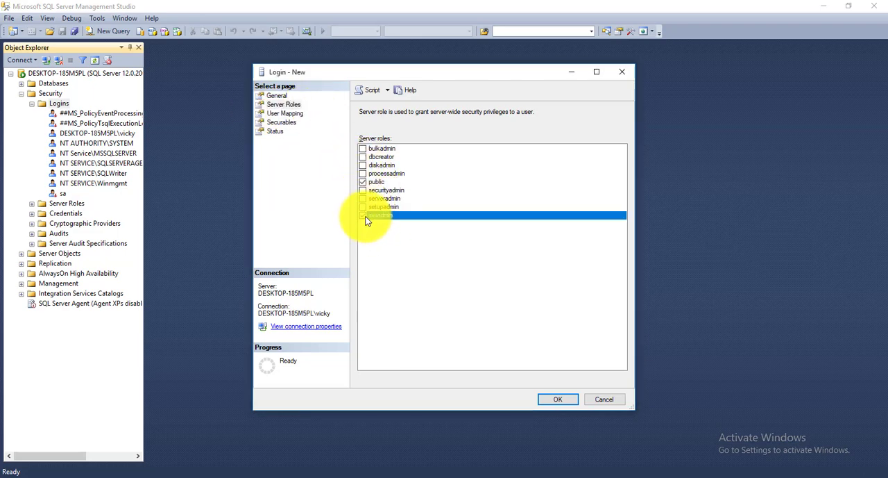
left_click(565, 399)
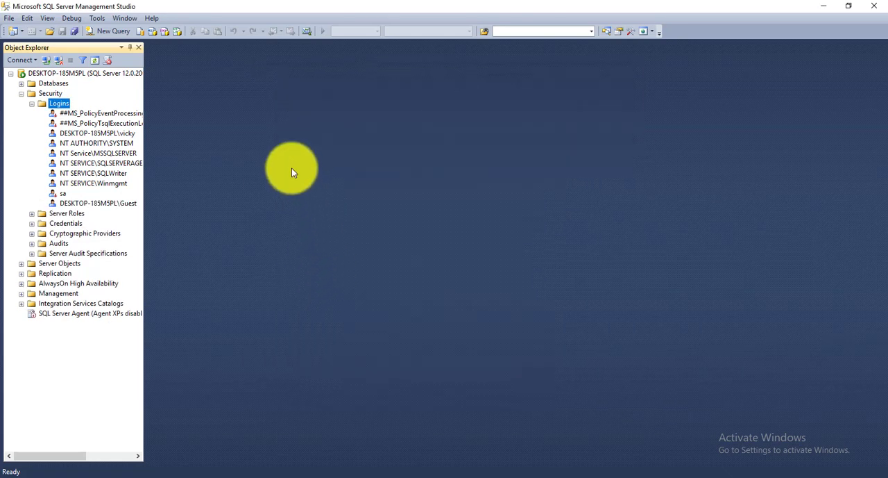
- Restore the Management Studio window to a smaller size and check the server's Logins folder for the new Guest login
left_click_drag(193, 7, 264, 39)
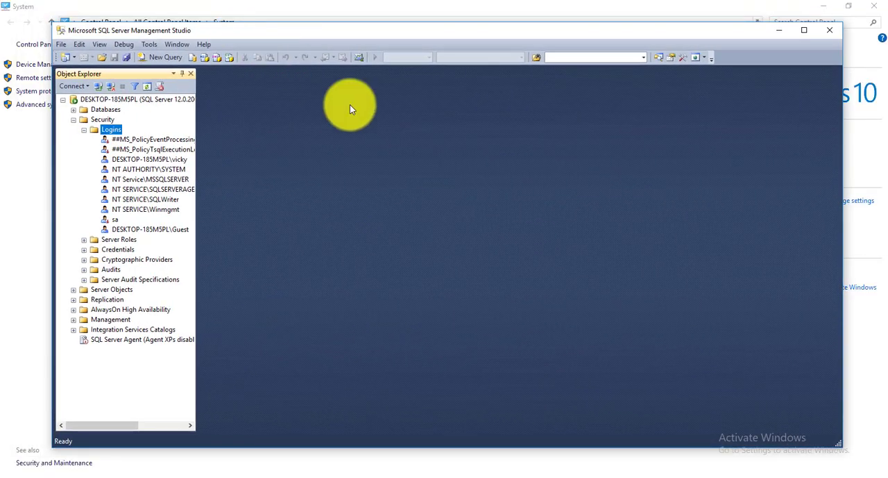
left_click(64, 98)
left_click(63, 98)
left_click(64, 99)
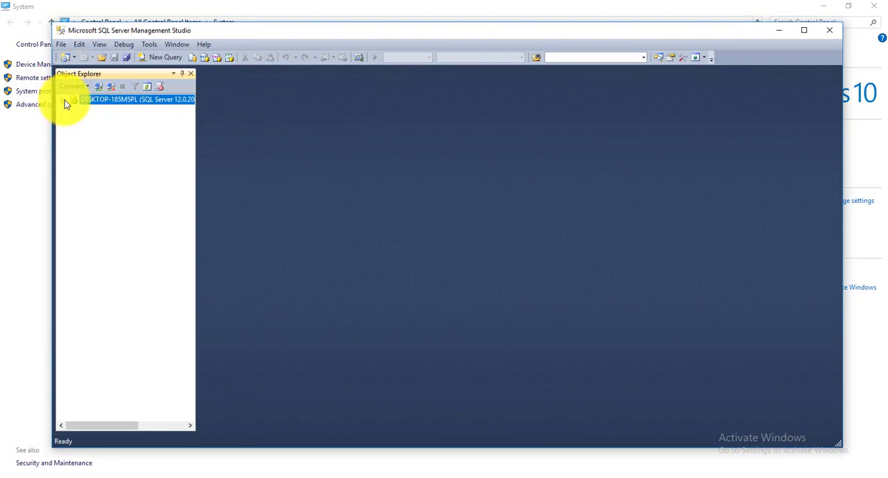
left_click(64, 99)
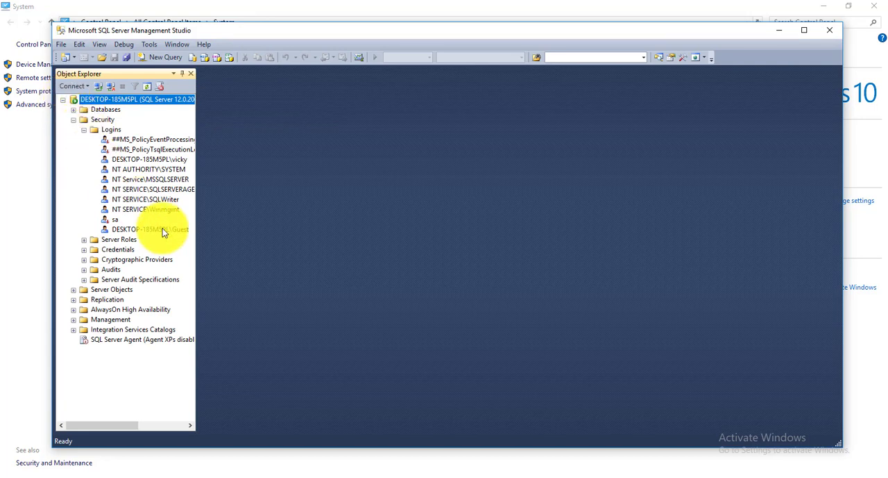
left_click(143, 229)
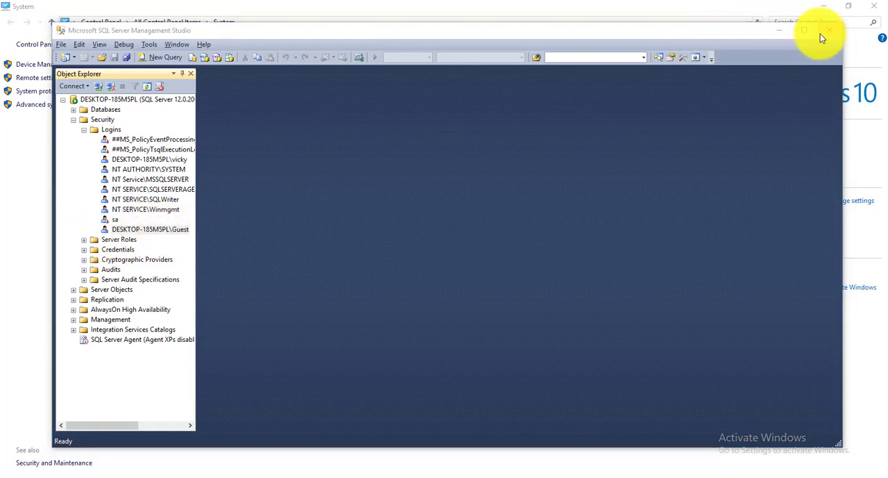
- Close SQL Server Management Studio and the System information window to return to the desktop
left_click(822, 33)
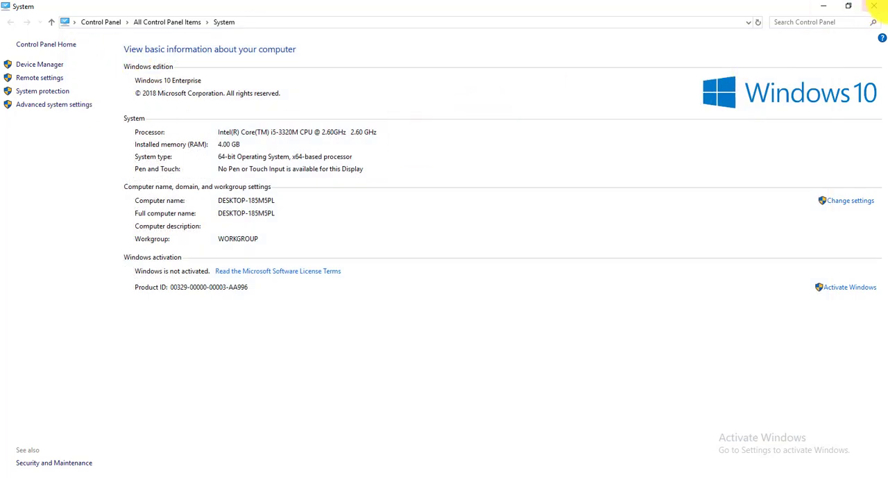
left_click(873, 7)
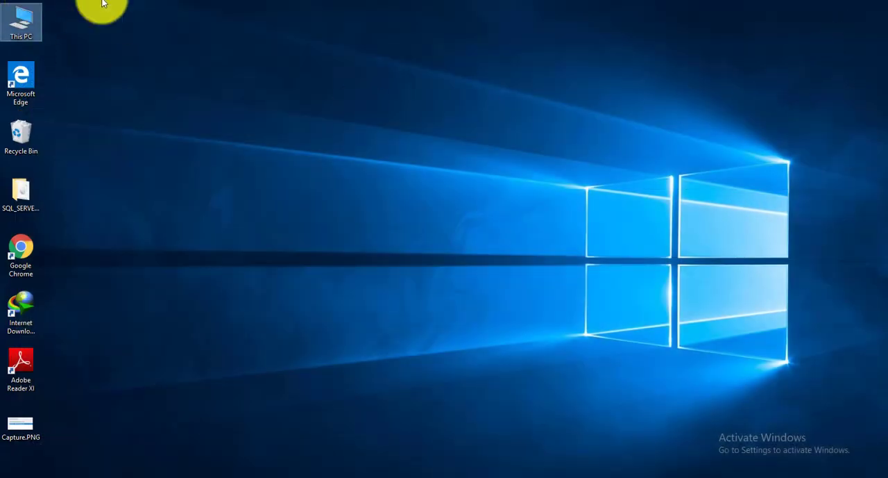